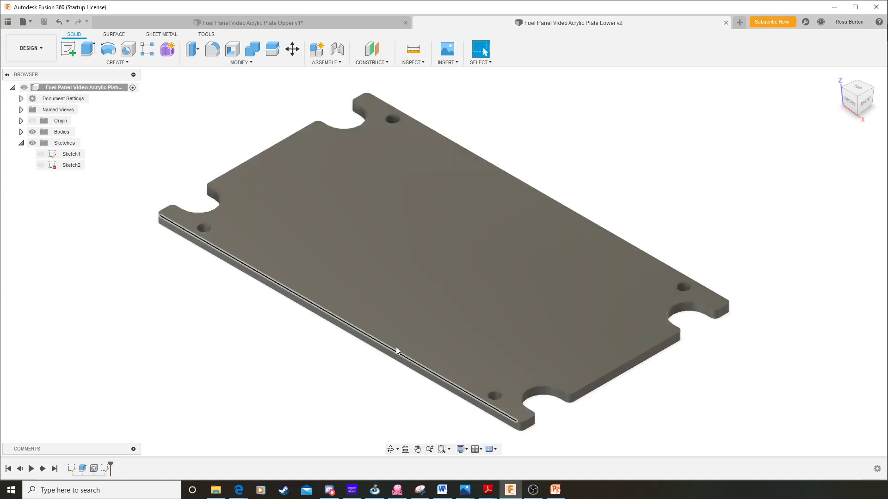
# Edit Extrude1 so the four outer corner profiles are left out of the 3 mm plate.
pyautogui.rightClick(82, 468)
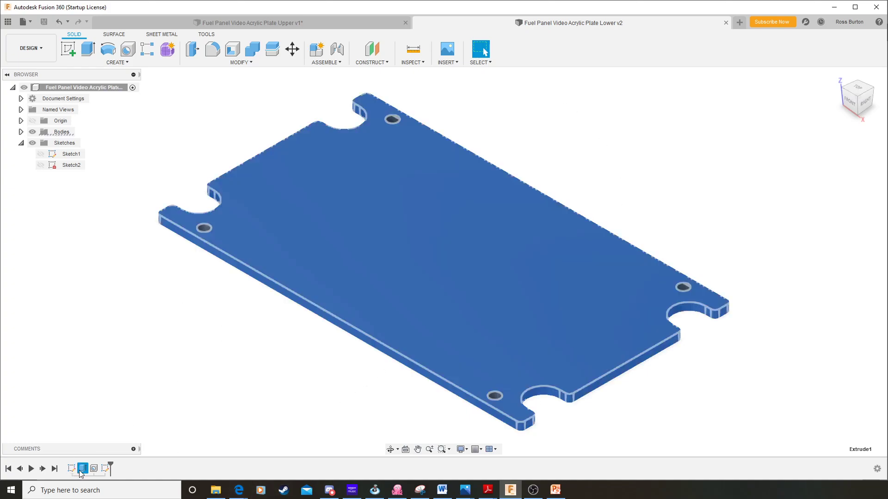
pyautogui.click(102, 406)
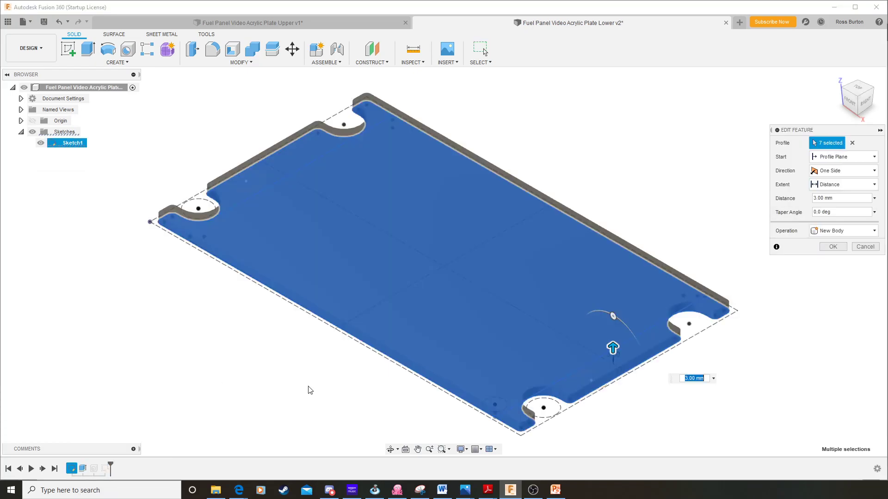
pyautogui.click(181, 225)
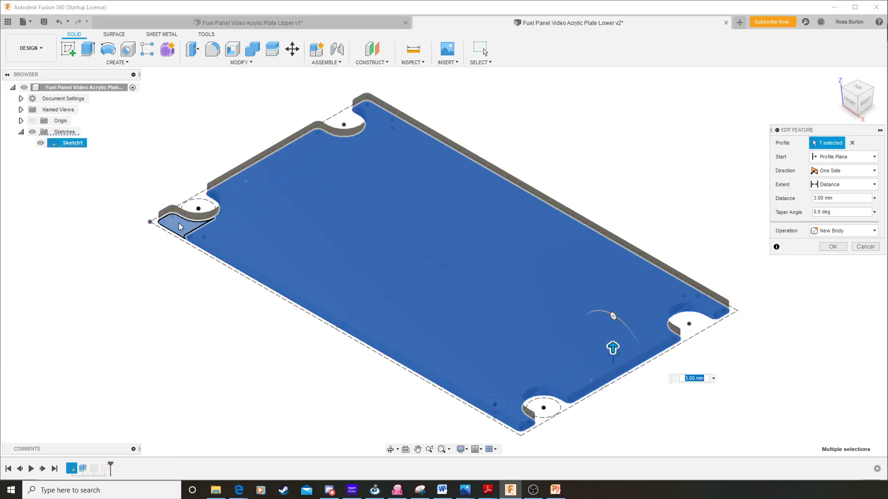
pyautogui.click(372, 109)
pyautogui.click(710, 306)
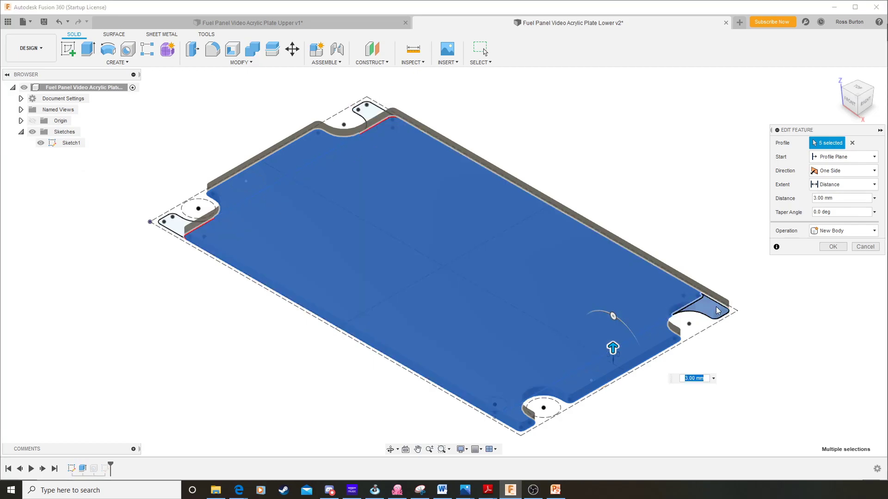
pyautogui.click(527, 426)
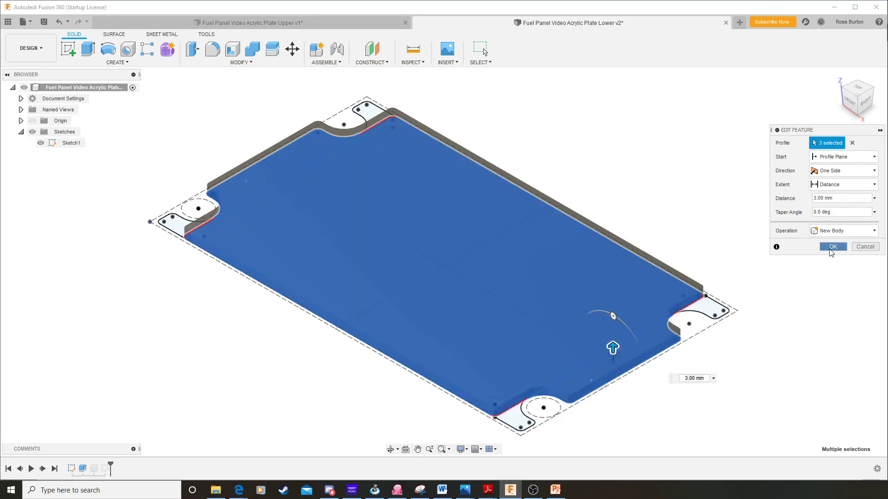
pyautogui.click(832, 247)
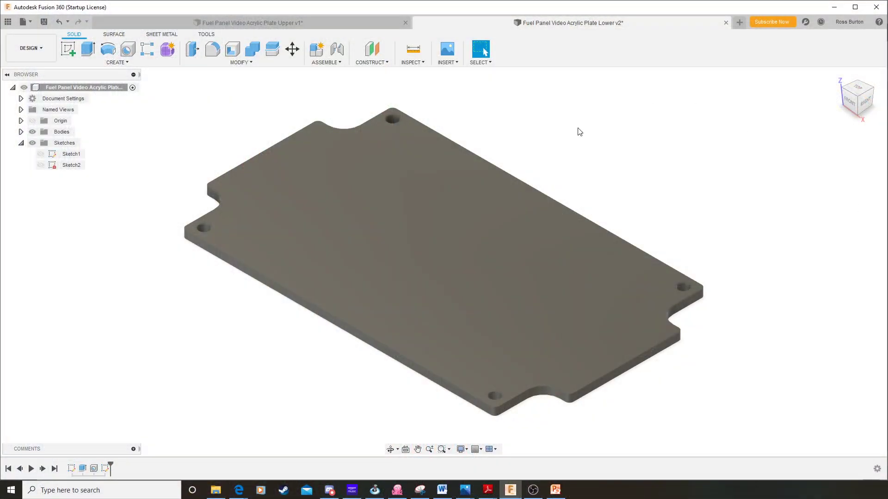
# Show Sketch2 and open it for editing.
pyautogui.click(41, 165)
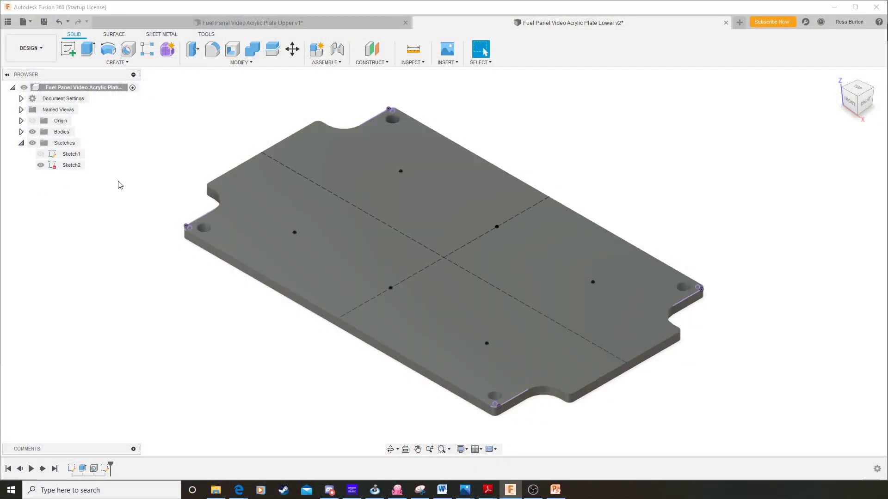
pyautogui.rightClick(84, 166)
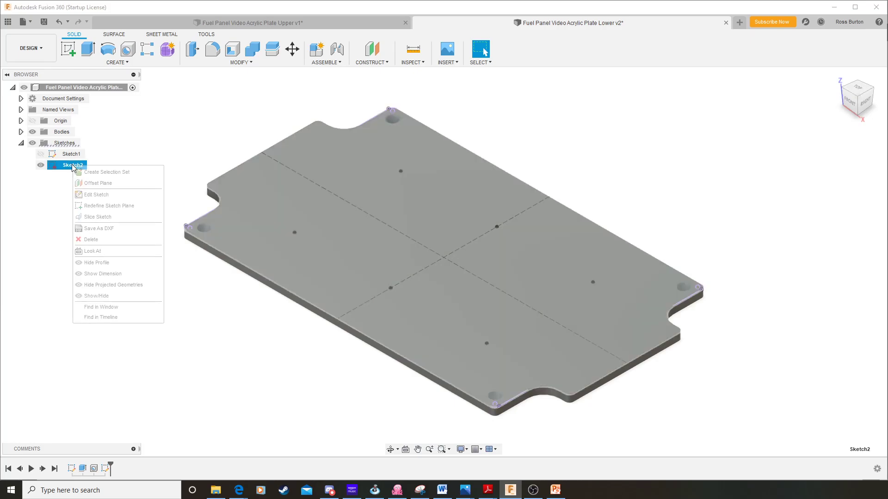
pyautogui.click(100, 196)
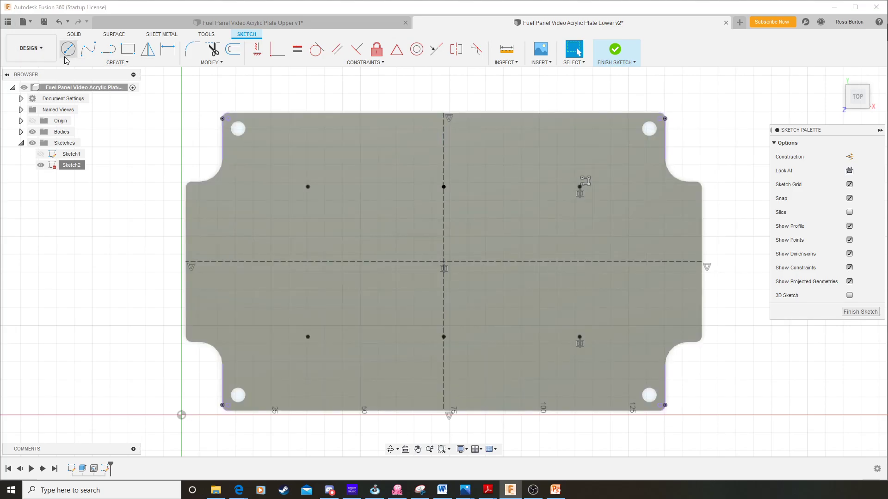
# Draw six centre-diameter circles on the sketch's six points.
pyautogui.click(68, 49)
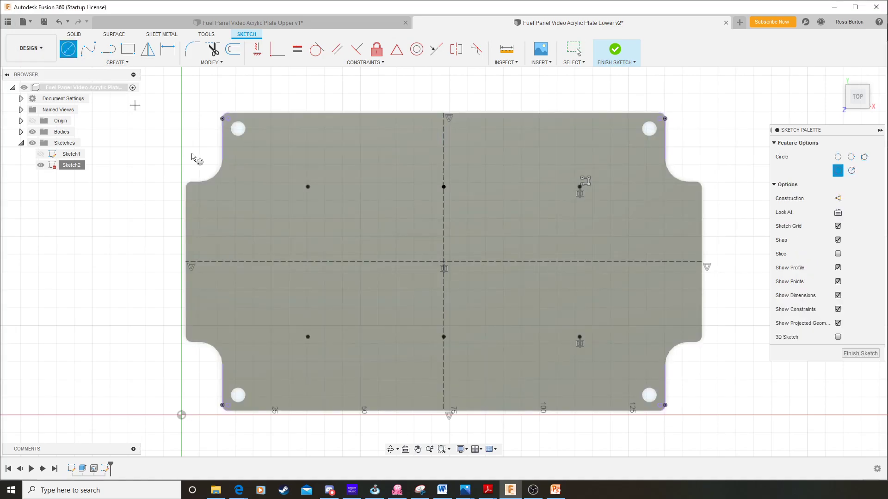
pyautogui.click(307, 187)
pyautogui.click(318, 204)
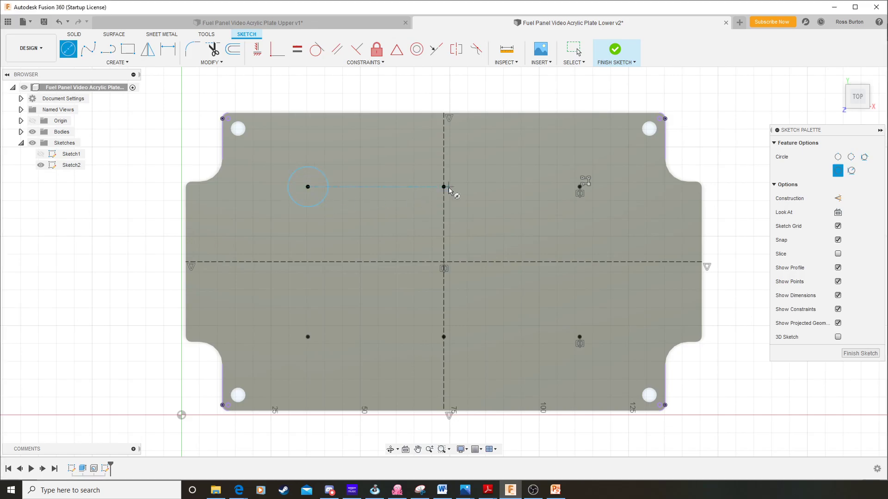
pyautogui.click(444, 187)
pyautogui.click(454, 204)
pyautogui.click(580, 187)
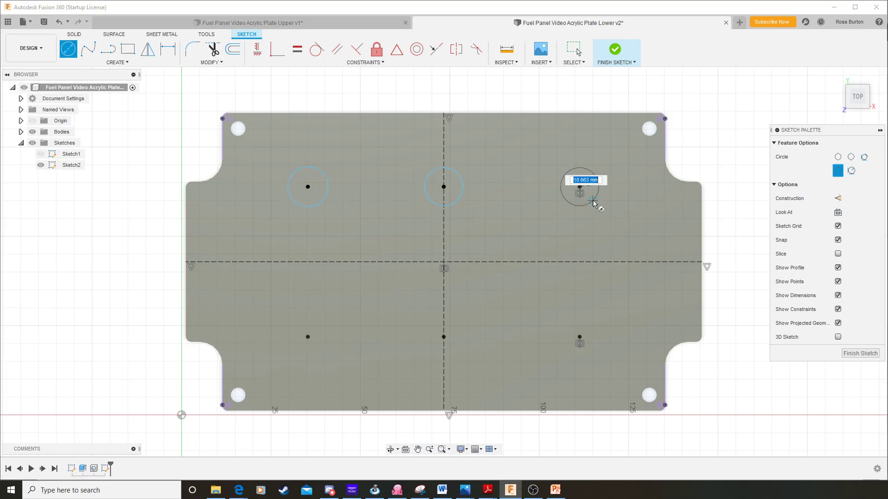
pyautogui.click(595, 207)
pyautogui.click(580, 336)
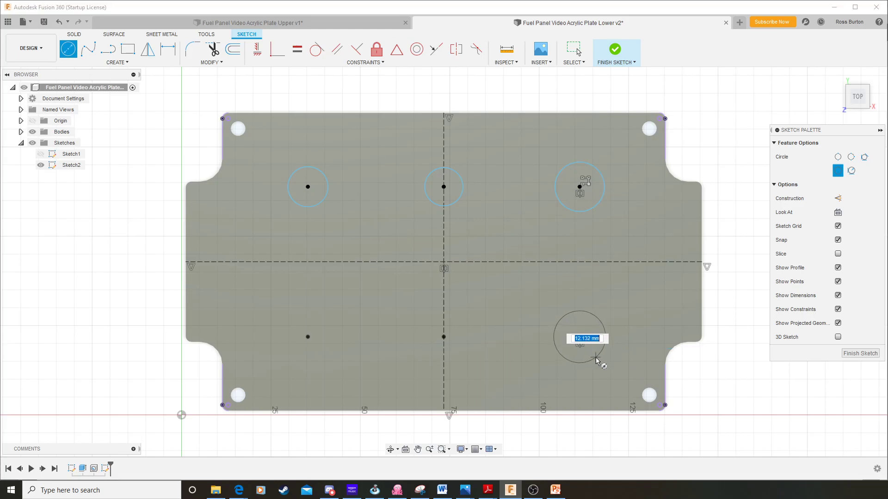
pyautogui.click(596, 359)
pyautogui.click(444, 336)
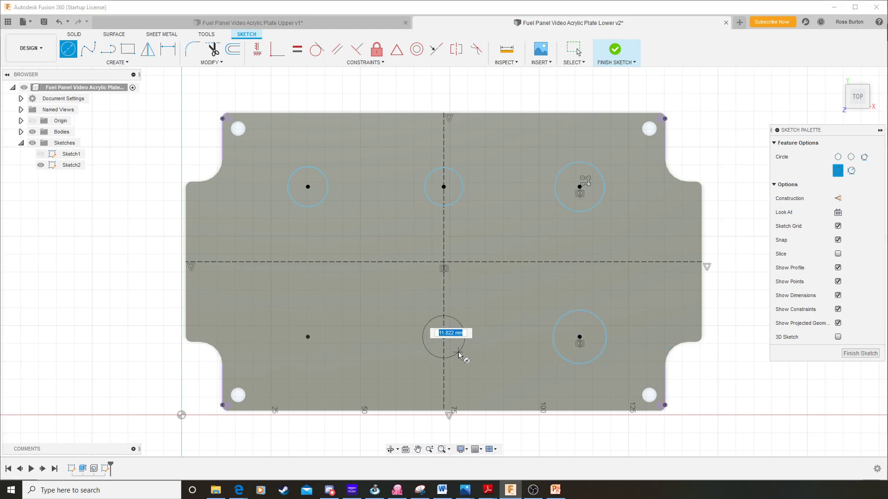
pyautogui.click(459, 355)
pyautogui.click(308, 336)
pyautogui.click(326, 354)
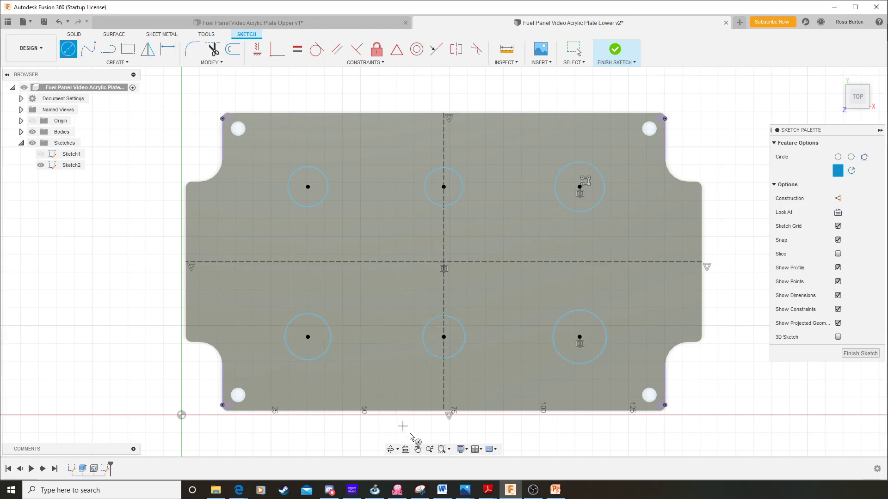
pyautogui.press('Escape')
# Constrain all six circles to be equal in size.
pyautogui.click(329, 192)
pyautogui.click(429, 201)
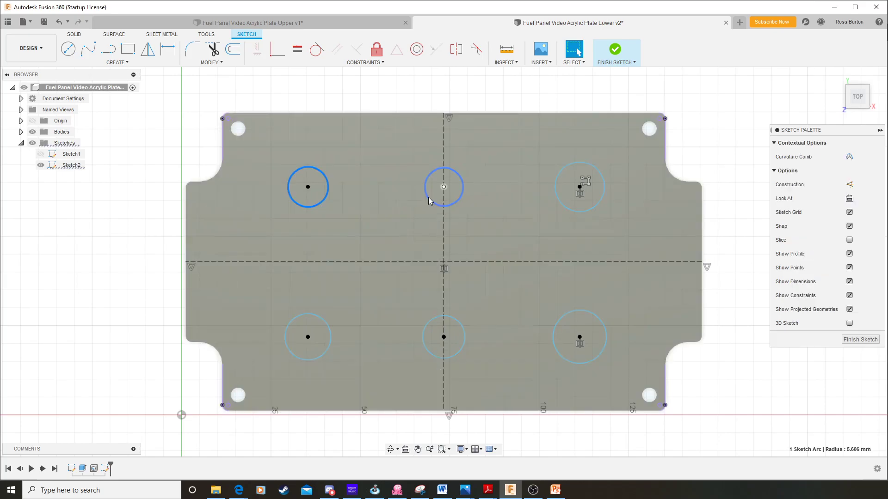
pyautogui.click(596, 209)
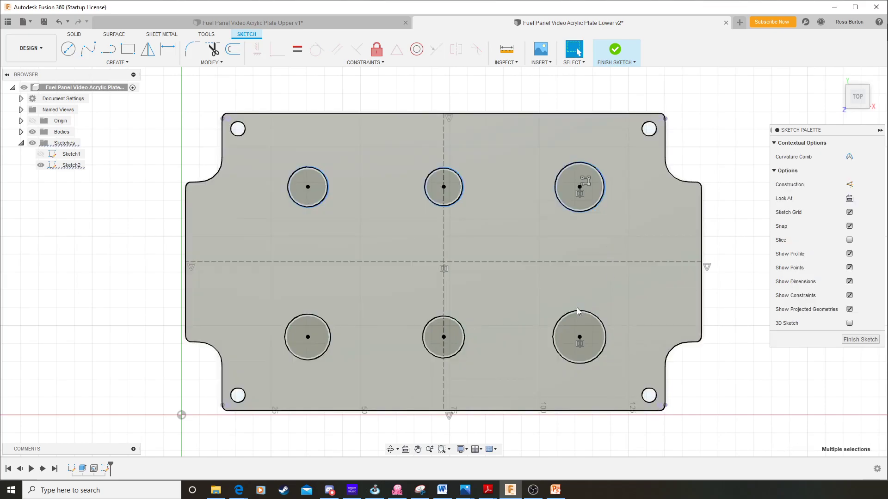
pyautogui.click(572, 313)
pyautogui.click(465, 335)
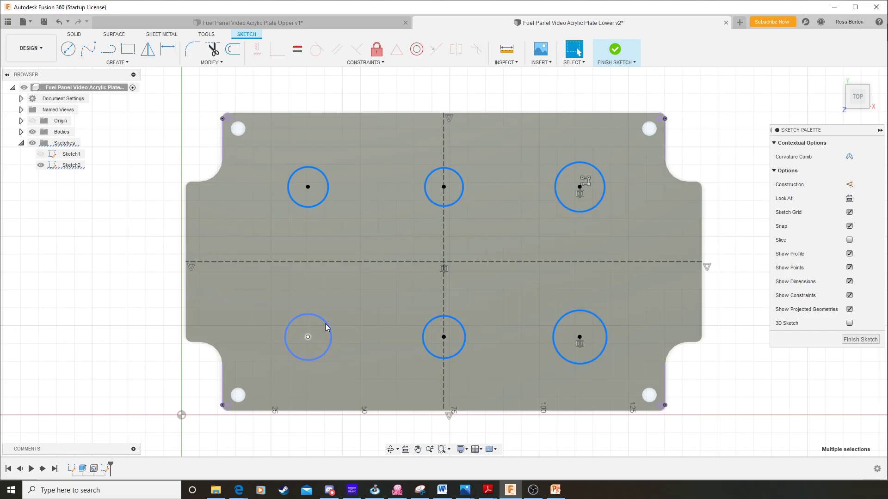
pyautogui.click(325, 324)
pyautogui.click(297, 49)
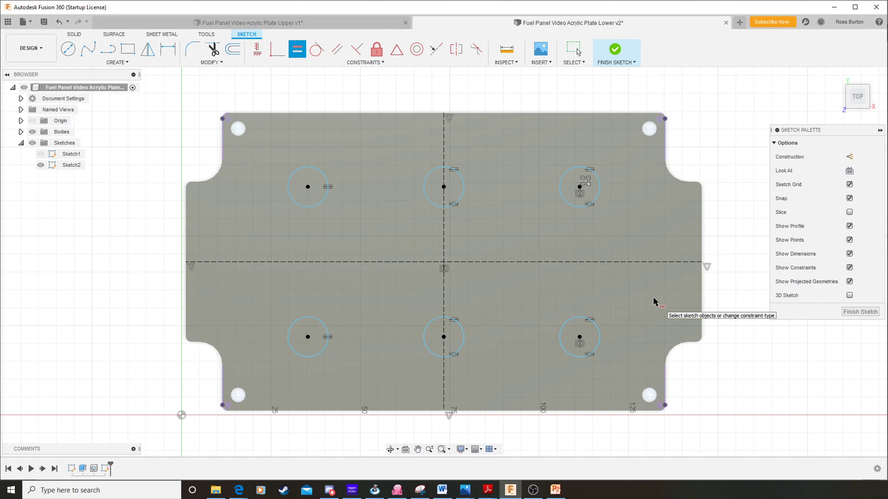
# Dimension the upper-left circle to 17 mm diameter, with the label placed above it.
pyautogui.click(167, 49)
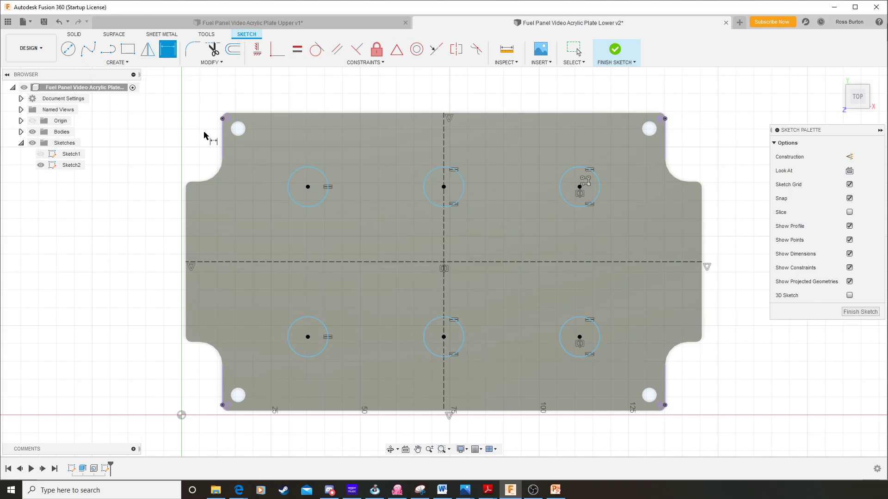
pyautogui.click(289, 196)
pyautogui.click(242, 204)
pyautogui.write('17')
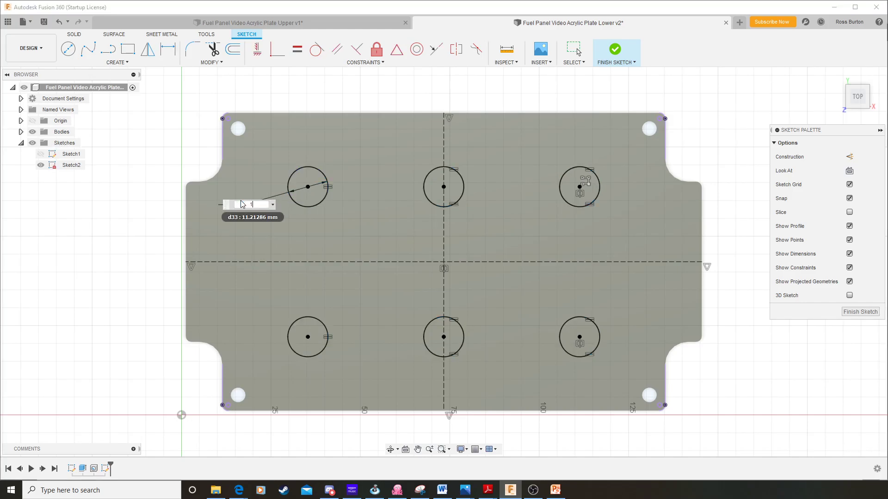
pyautogui.press('Return')
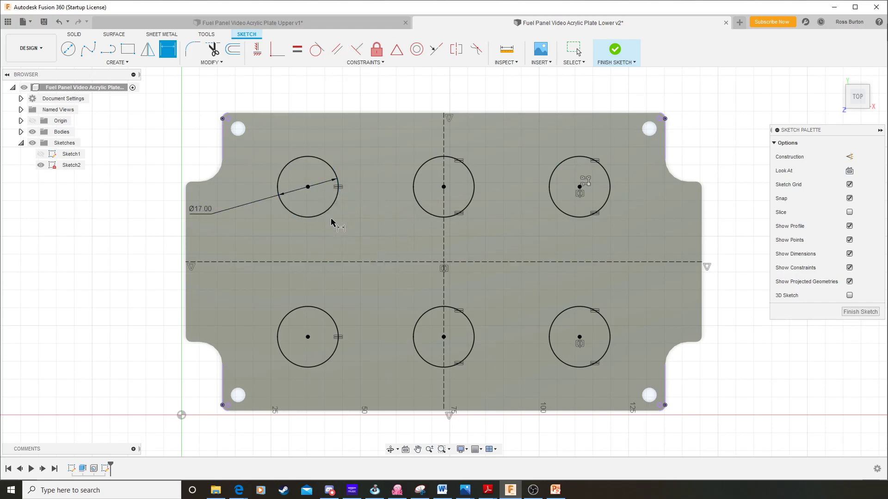
pyautogui.moveTo(209, 212)
pyautogui.mouseDown()
pyautogui.moveTo(280, 142)
pyautogui.moveTo(270, 98)
pyautogui.mouseUp()
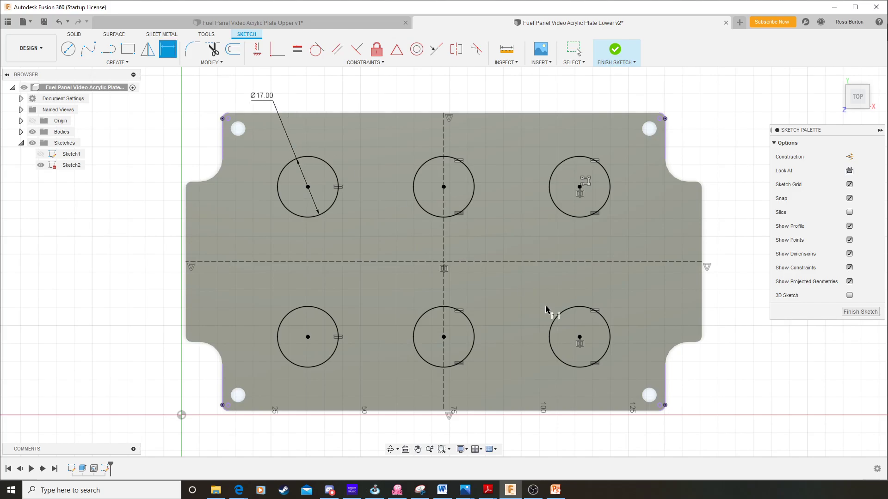
# Finish the sketch and extrude the six circles as a cut through all.
pyautogui.click(847, 316)
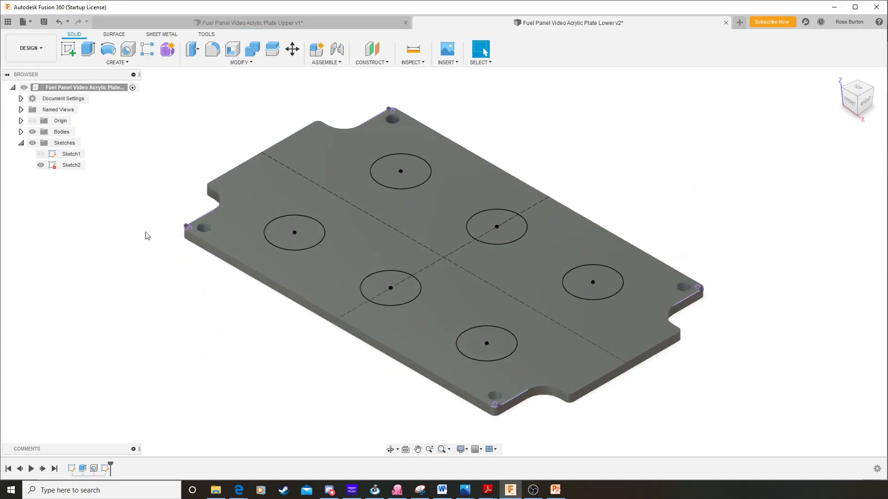
pyautogui.click(86, 49)
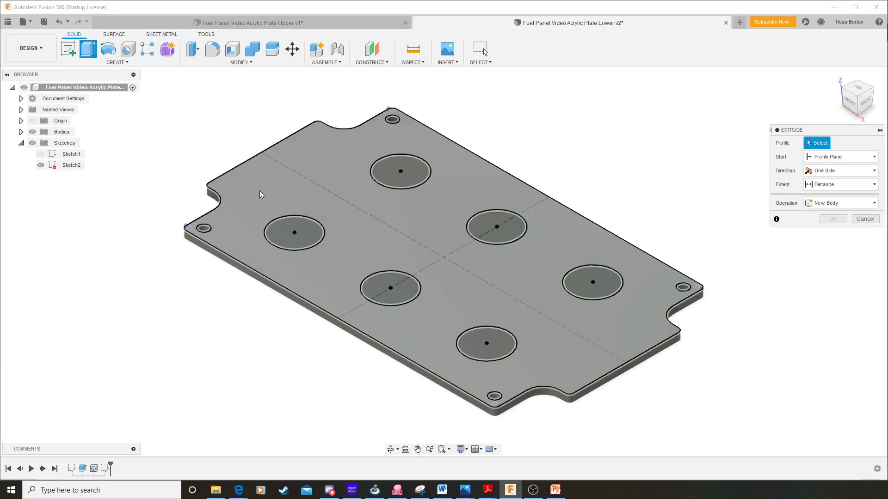
pyautogui.moveTo(231, 135); pyautogui.dragTo(638, 386)
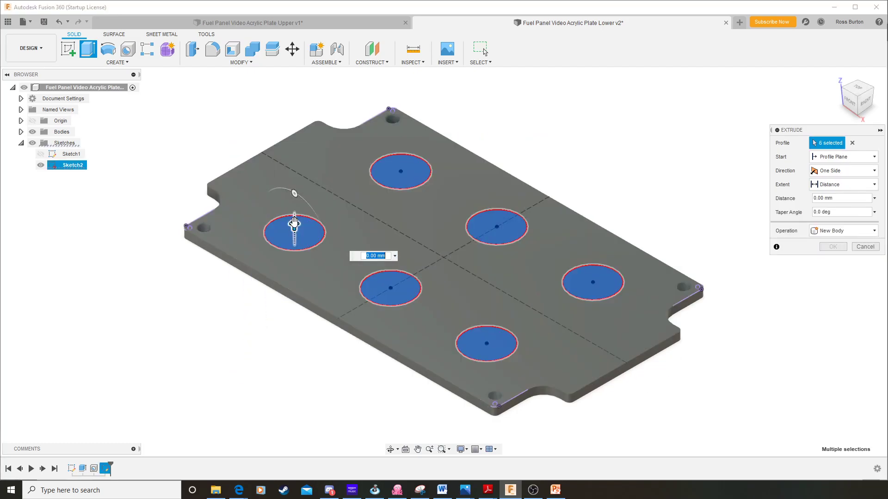
pyautogui.moveTo(294, 225); pyautogui.dragTo(295, 284)
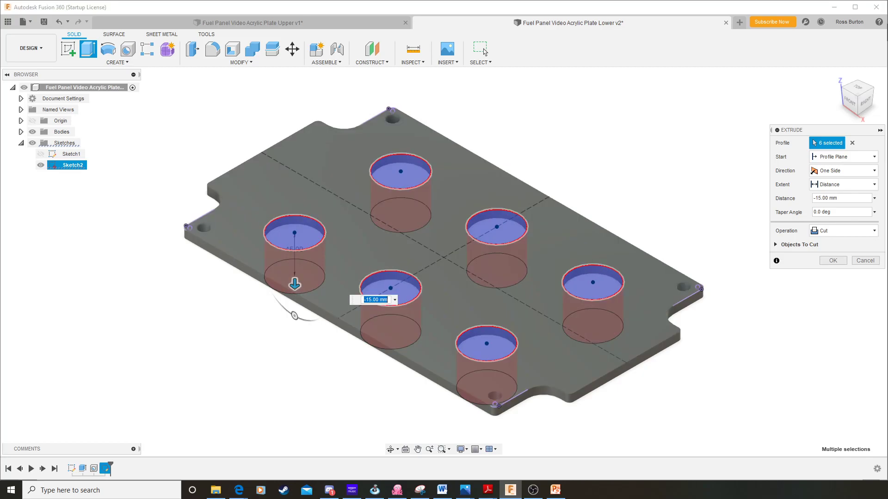
pyautogui.click(873, 185)
pyautogui.click(830, 214)
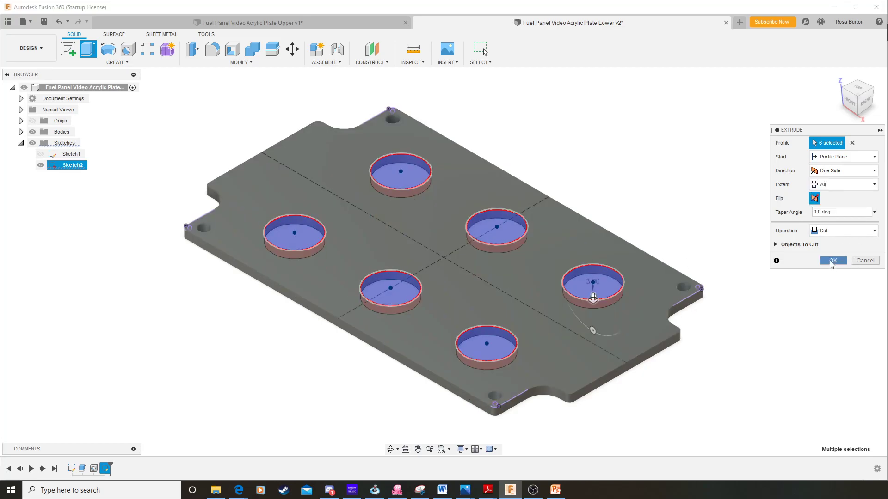
pyautogui.click(833, 260)
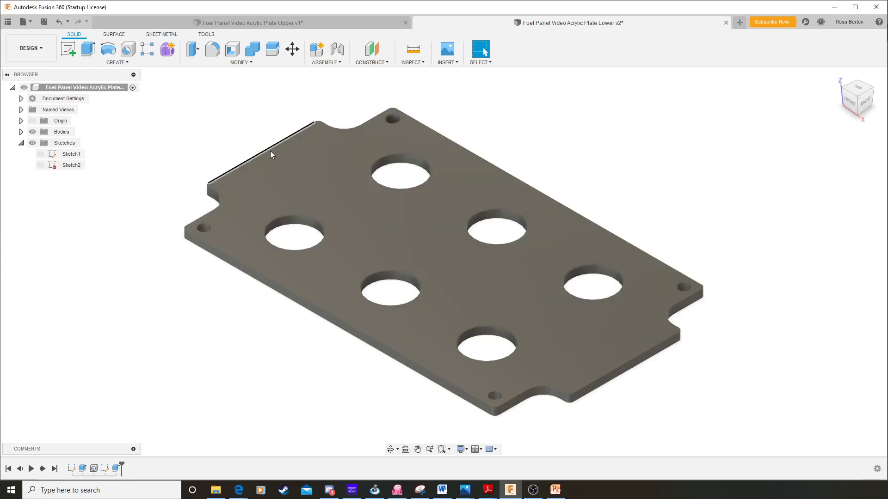
# Save the design, then save a copy named 'Fuel Panel Video Acrylic Plate Top'.
pyautogui.click(43, 23)
pyautogui.click(442, 263)
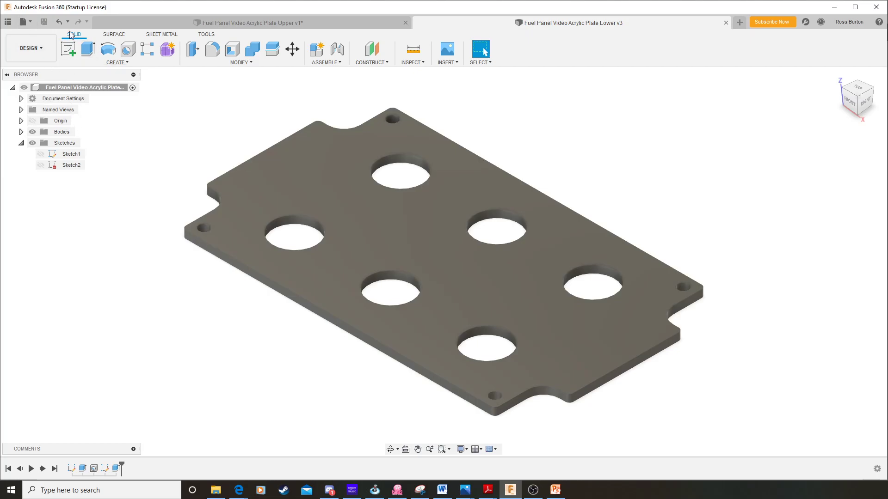
pyautogui.click(31, 24)
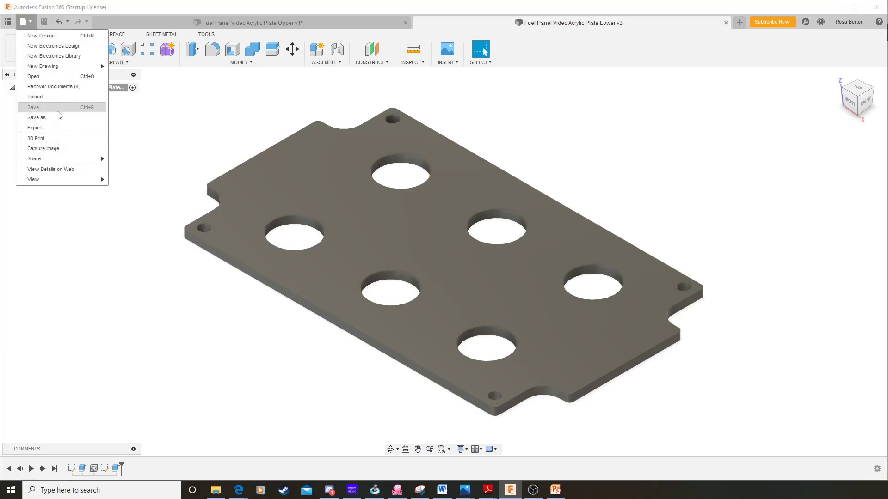
pyautogui.click(37, 117)
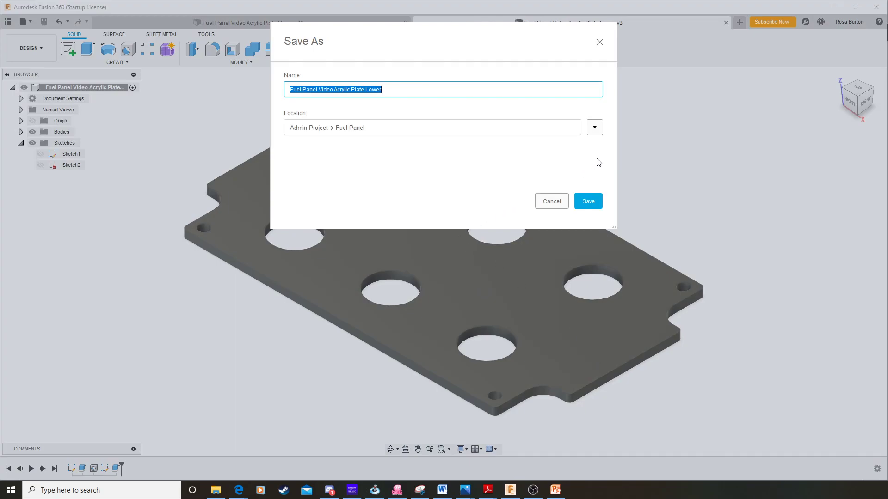
pyautogui.click(396, 91)
pyautogui.moveTo(396, 91); pyautogui.dragTo(368, 91)
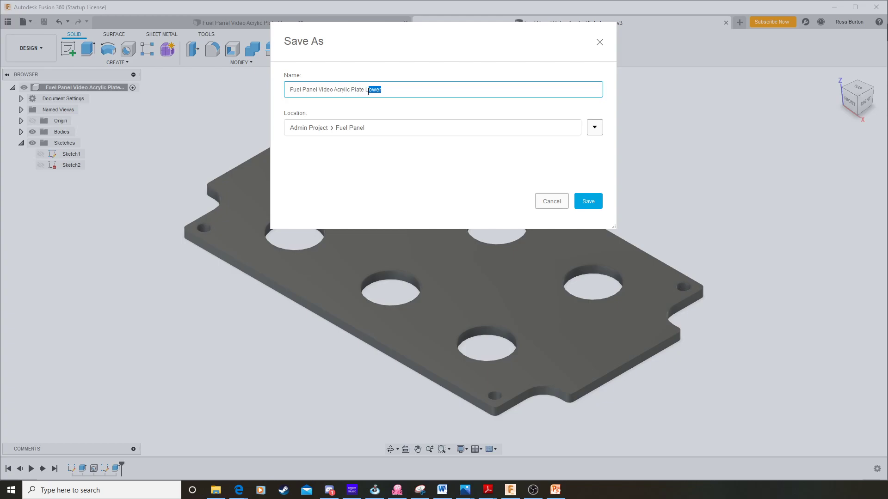
pyautogui.moveTo(368, 92); pyautogui.dragTo(366, 91)
pyautogui.write('Tp')
pyautogui.press('BackSpace')
pyautogui.write('op')
pyautogui.click(588, 201)
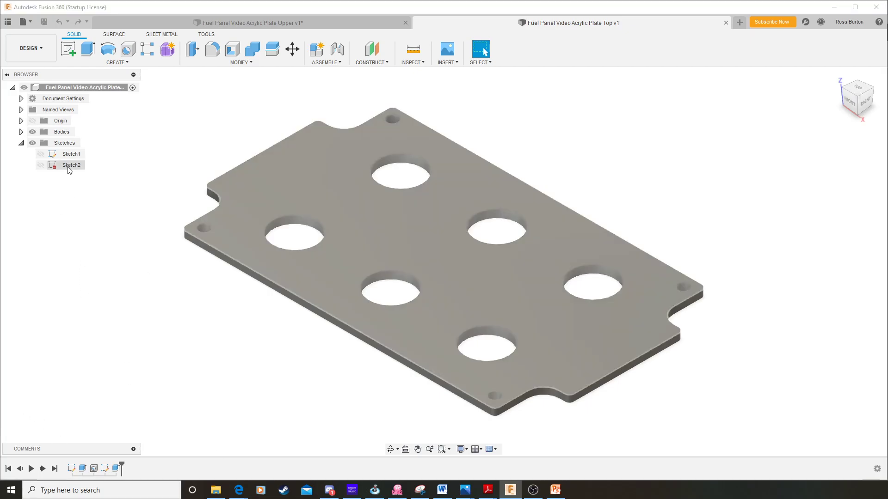
# Change Sketch2's hole diameter dimension from 17 mm to 12 mm and finish the sketch.
pyautogui.rightClick(71, 165)
pyautogui.click(88, 196)
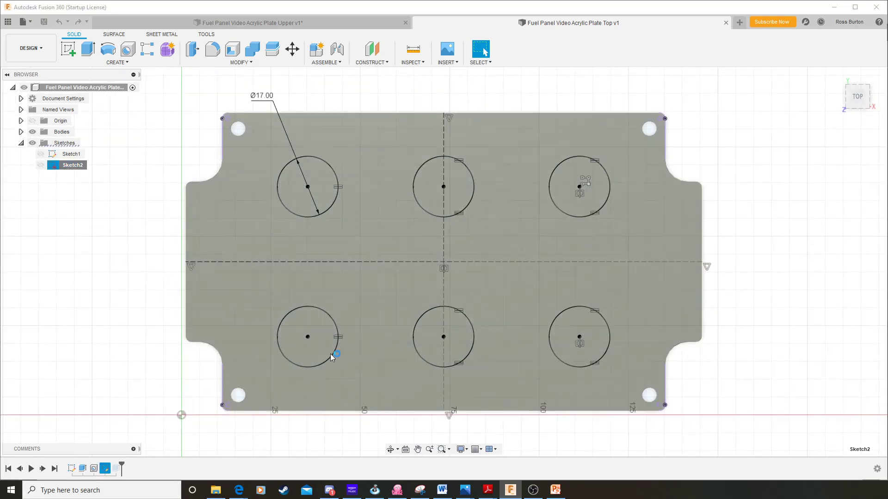
pyautogui.doubleClick(270, 96)
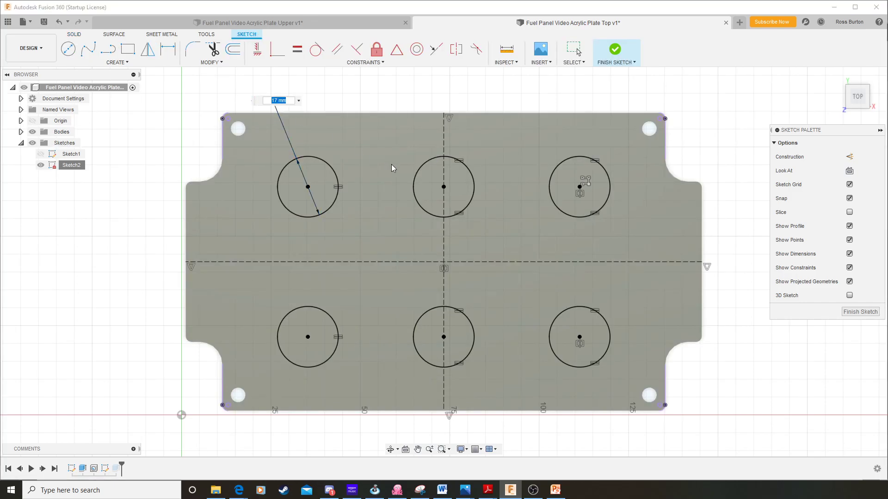
pyautogui.write('12')
pyautogui.press('Return')
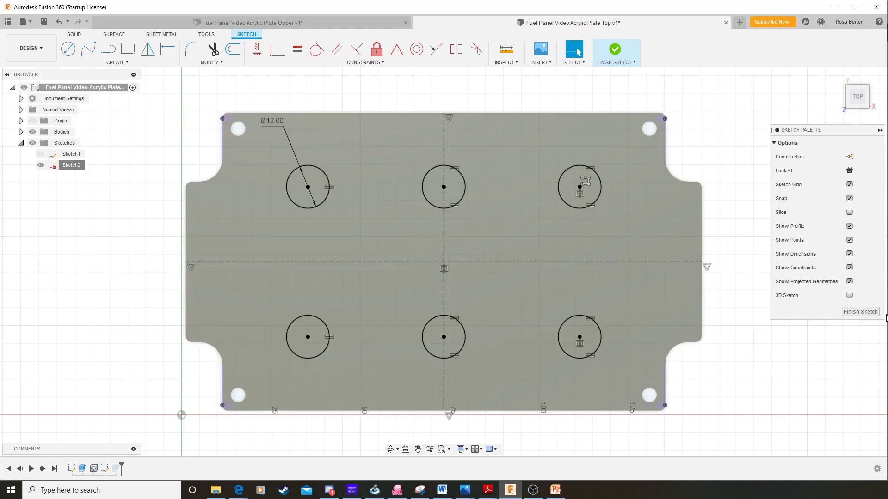
pyautogui.click(859, 311)
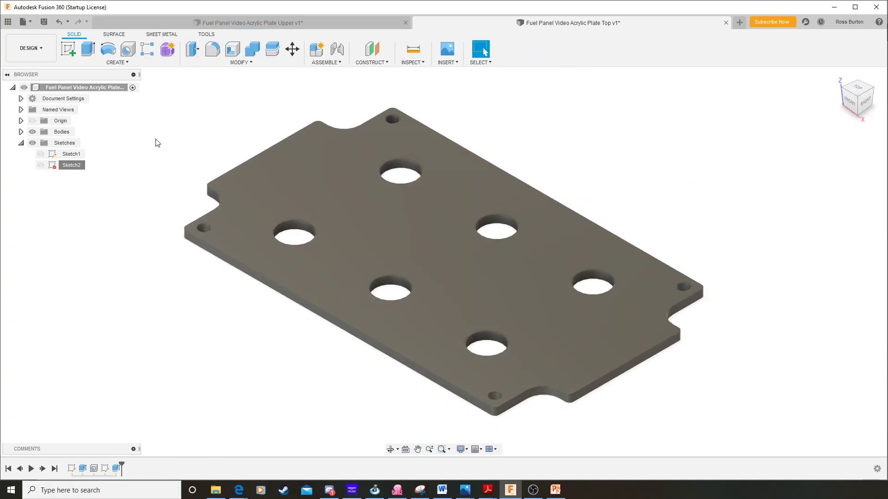
# Sketch on the plate's top face: two concentric circles around the upper-left hole, inner one 15 mm.
pyautogui.click(71, 47)
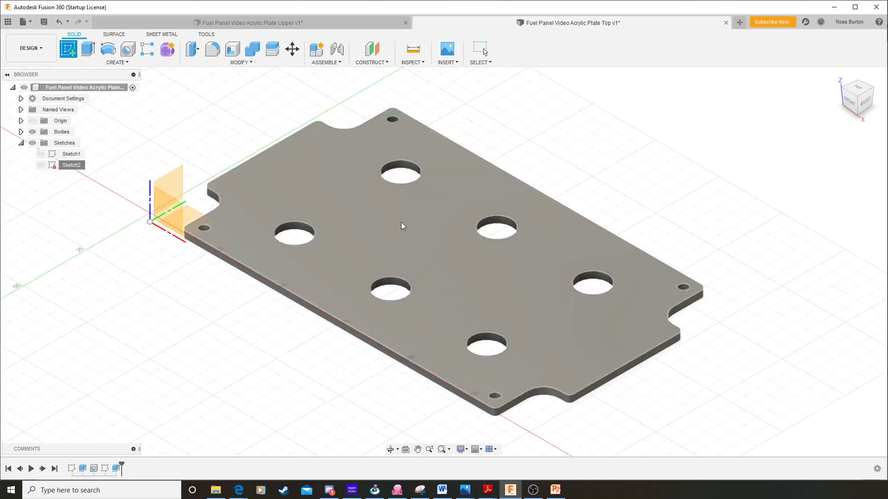
pyautogui.click(401, 226)
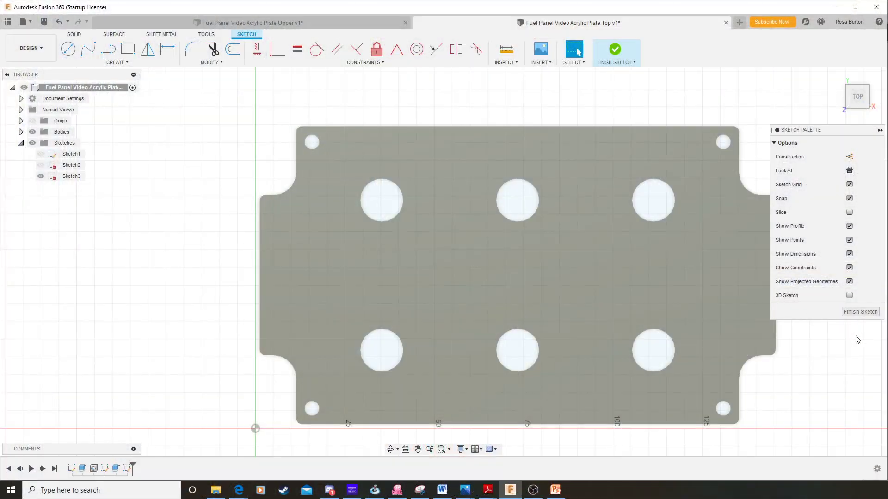
pyautogui.click(68, 48)
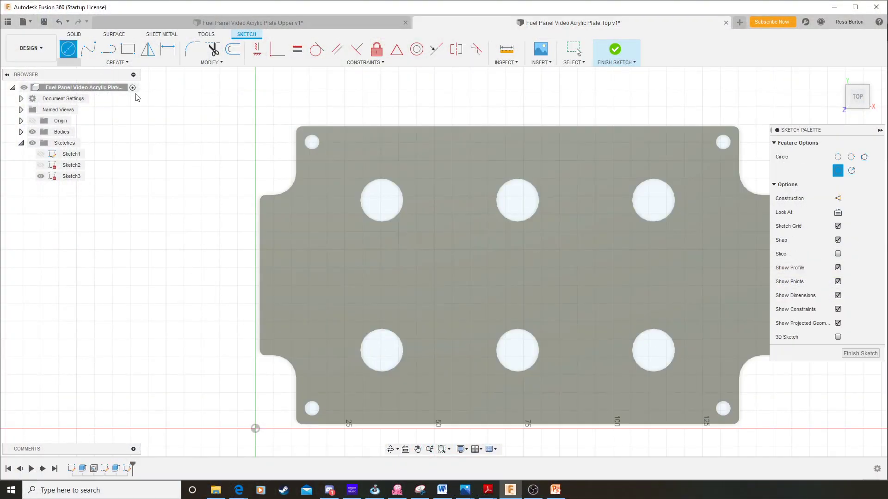
pyautogui.scroll(3, 369, 204)
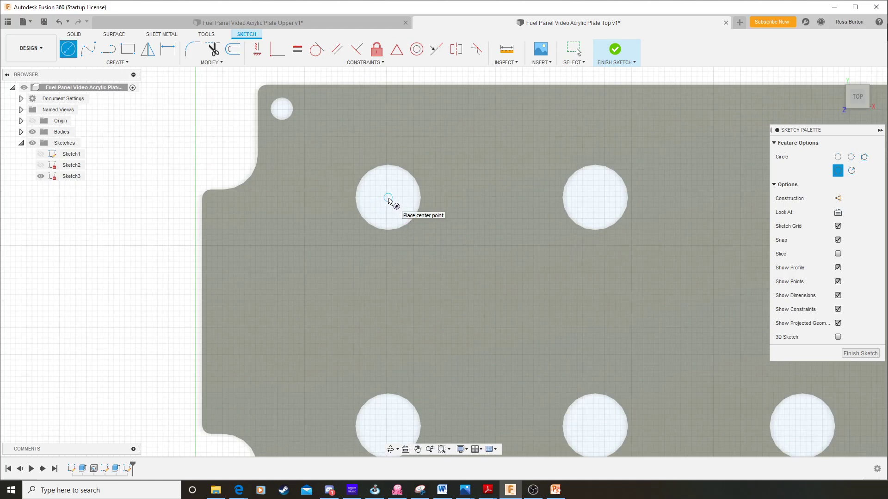
pyautogui.click(388, 198)
pyautogui.write('15')
pyautogui.press('Return')
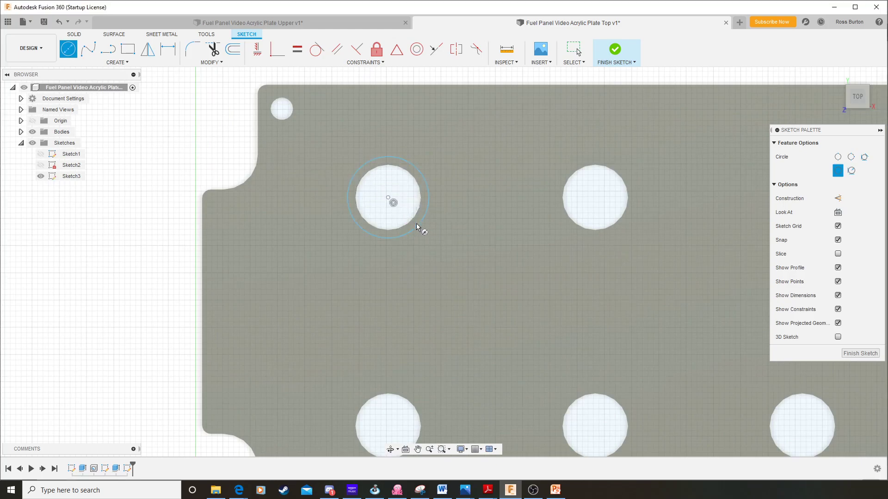
pyautogui.click(389, 197)
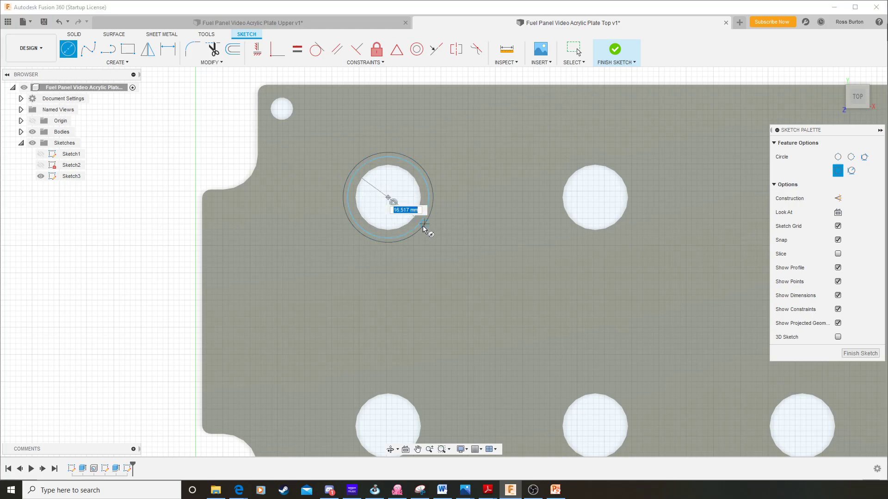
pyautogui.click(425, 229)
# Dimension the ring gaps: 1.50 mm from the hole edge and 1.00 mm between circles.
pyautogui.click(168, 49)
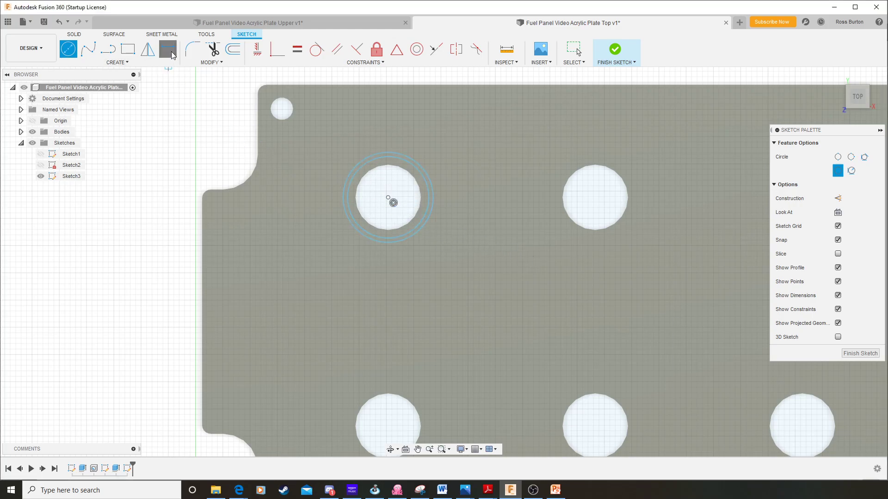
pyautogui.click(373, 235)
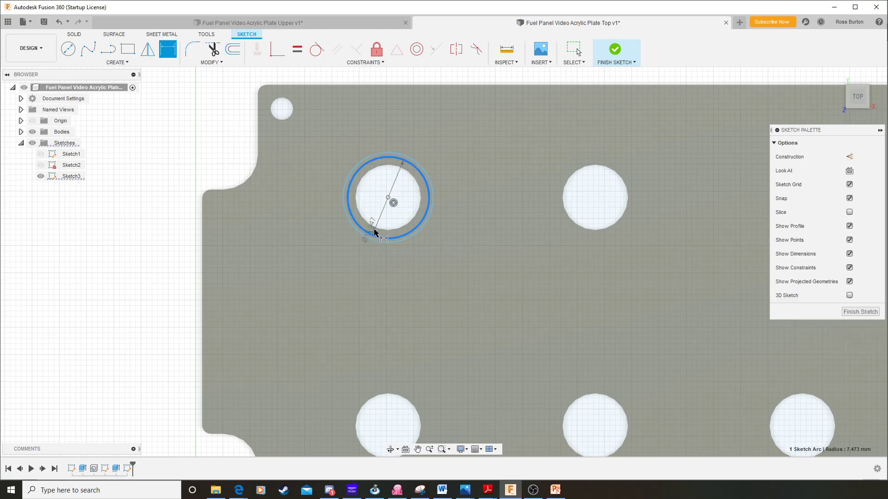
pyautogui.click(373, 228)
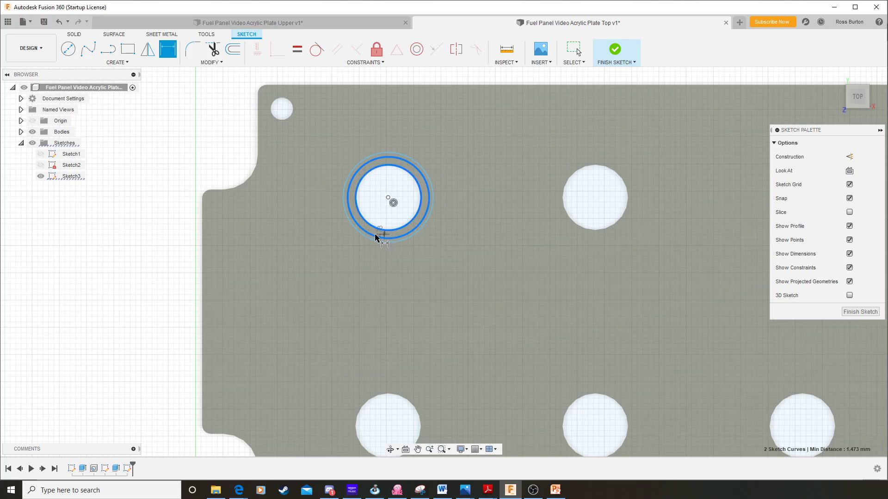
pyautogui.click(318, 191)
pyautogui.write('1.5')
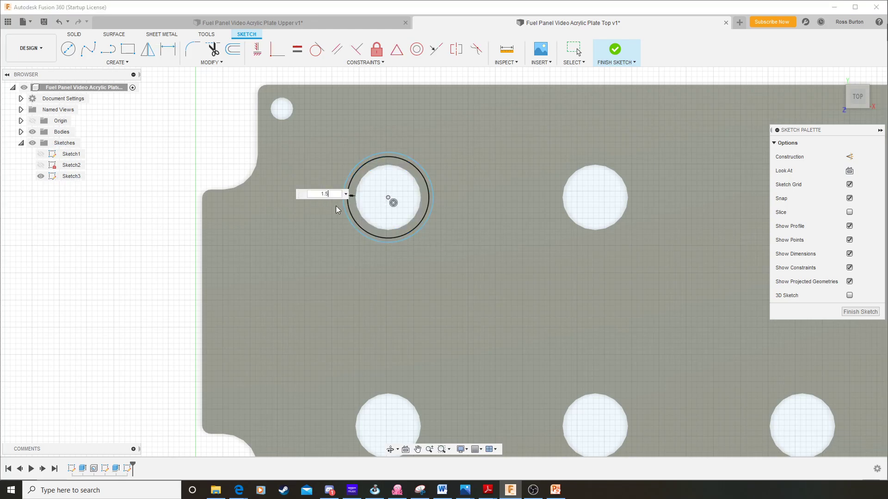
pyautogui.press('Return')
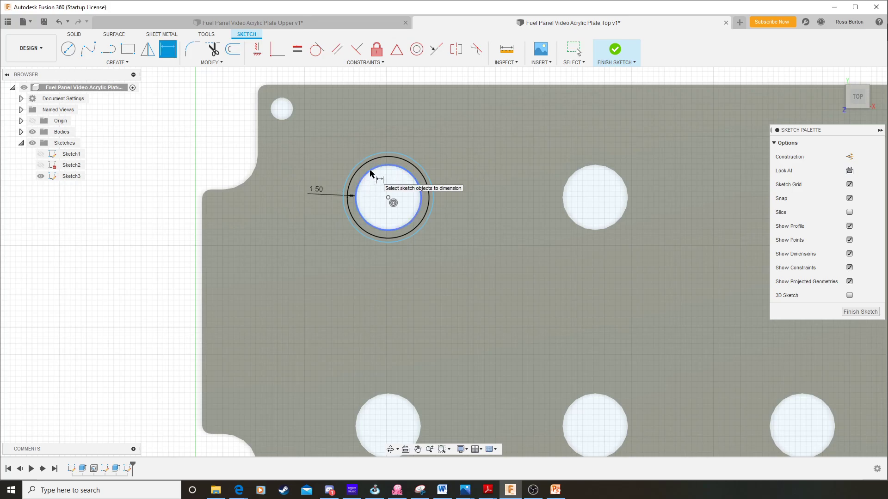
pyautogui.click(345, 215)
pyautogui.click(350, 213)
pyautogui.click(324, 230)
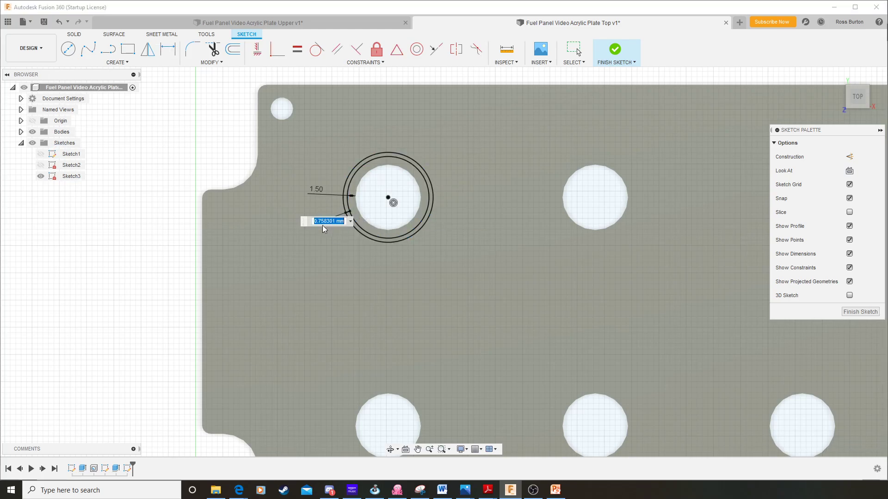
pyautogui.write('1')
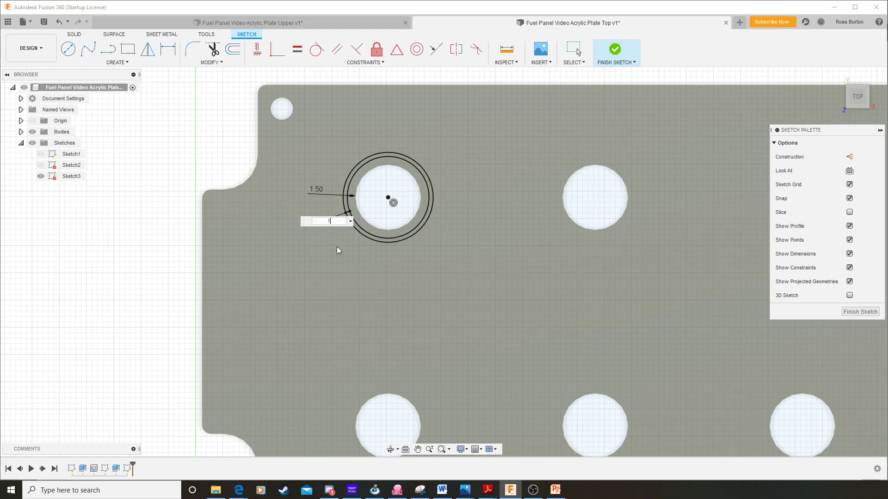
pyautogui.press('Return')
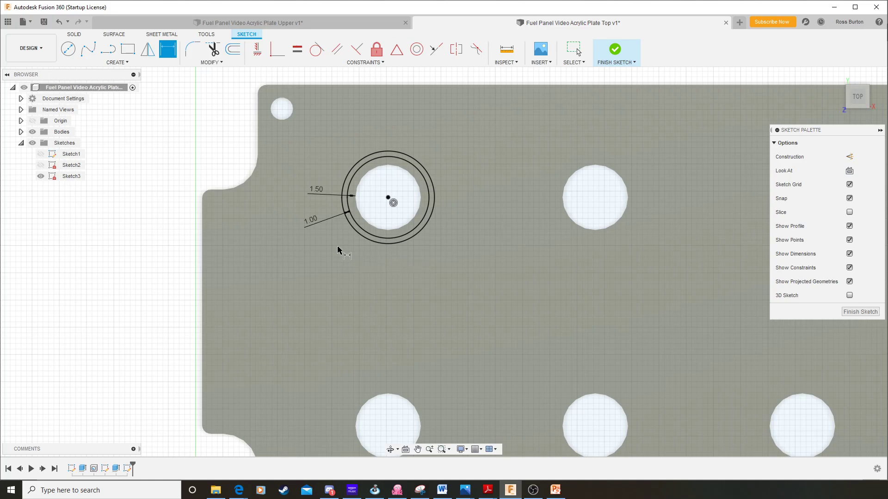
# Draw a circle centred on the top-middle hole.
pyautogui.click(76, 51)
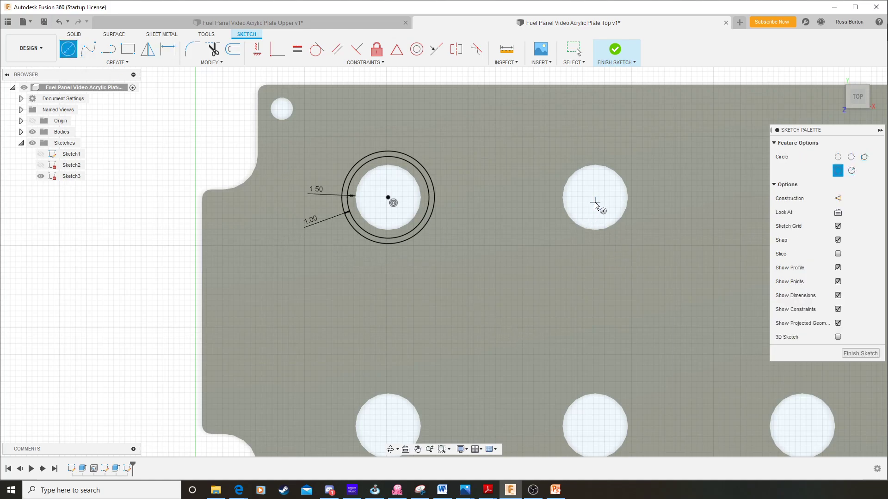
pyautogui.click(595, 198)
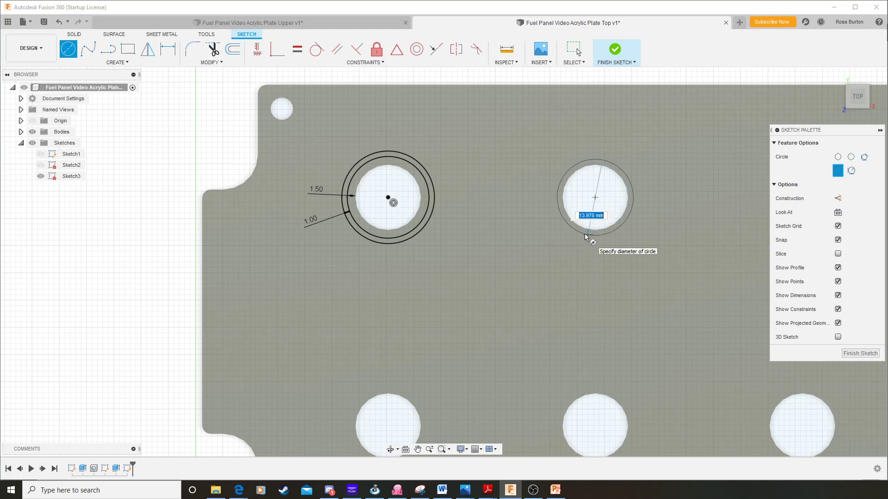
pyautogui.click(577, 241)
pyautogui.press('Escape')
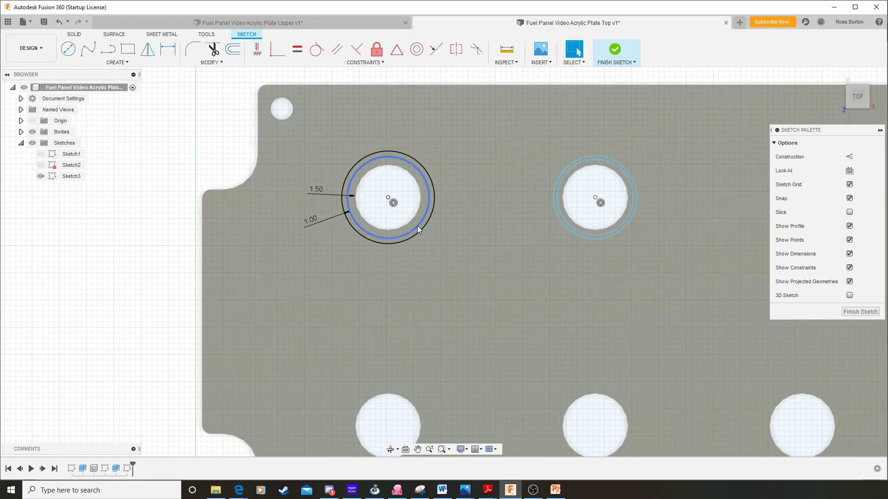
# Make the top-middle ring's circles equal to the upper-left ring's inner and outer circles.
pyautogui.click(416, 231)
pyautogui.keyDown('shift'); pyautogui.click(562, 216); pyautogui.keyUp('shift')
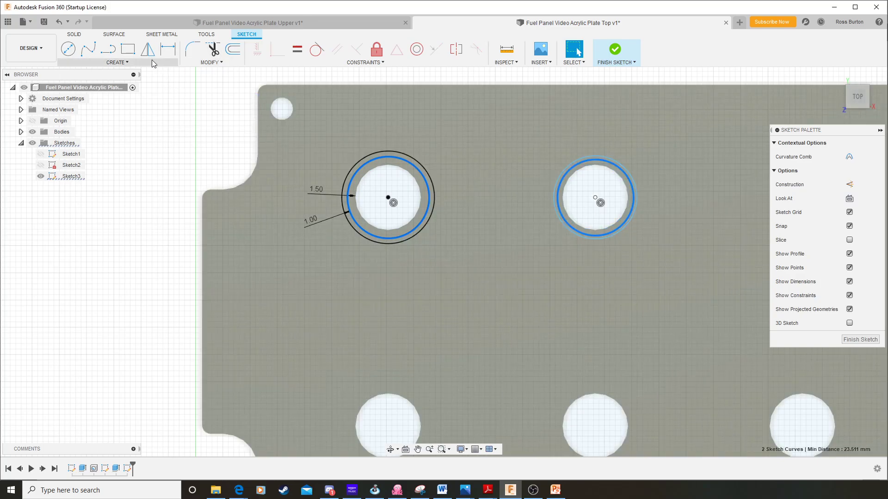
pyautogui.click(297, 50)
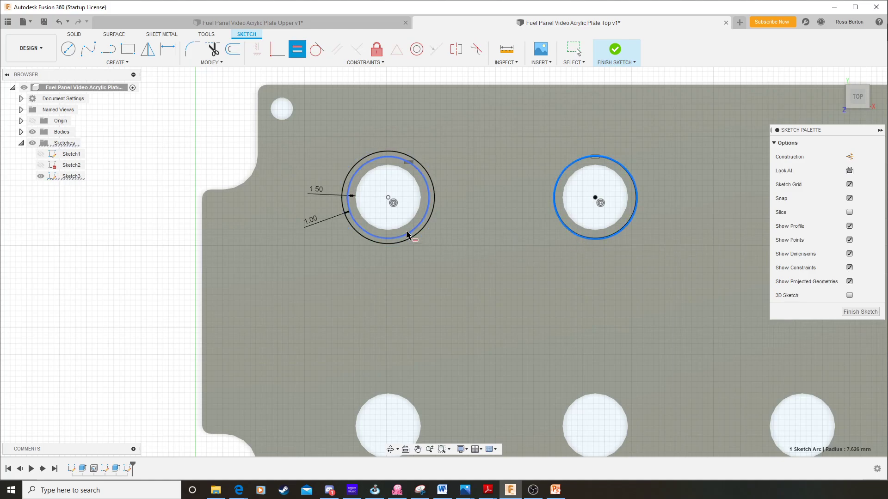
pyautogui.click(417, 235)
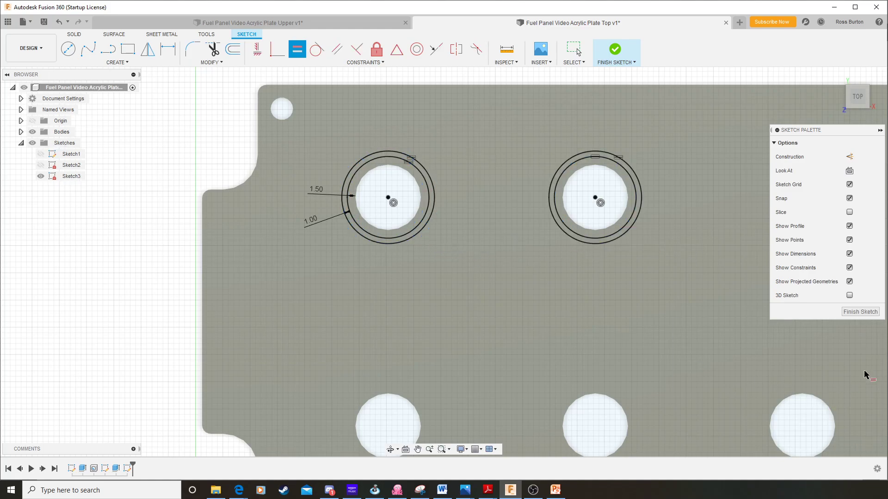
# Finish the ring sketch, check it from Home and Top views, then reopen Sketch3 for editing.
pyautogui.click(860, 312)
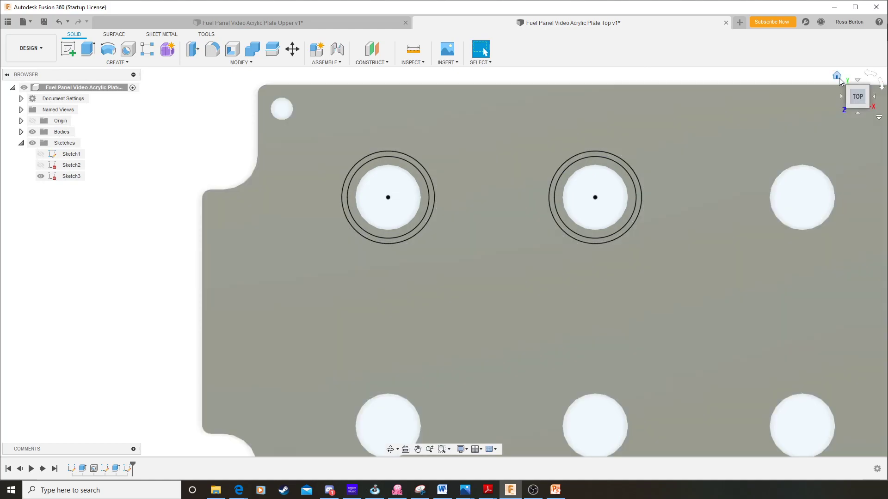
pyautogui.click(838, 76)
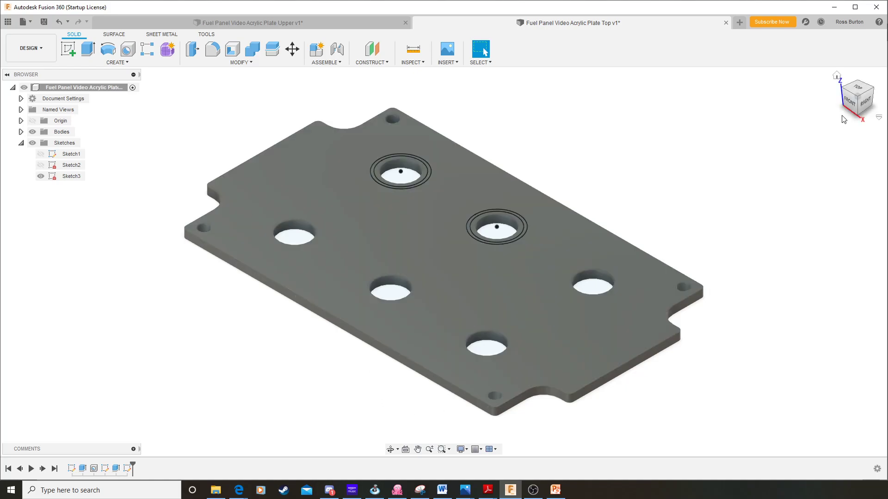
pyautogui.click(856, 88)
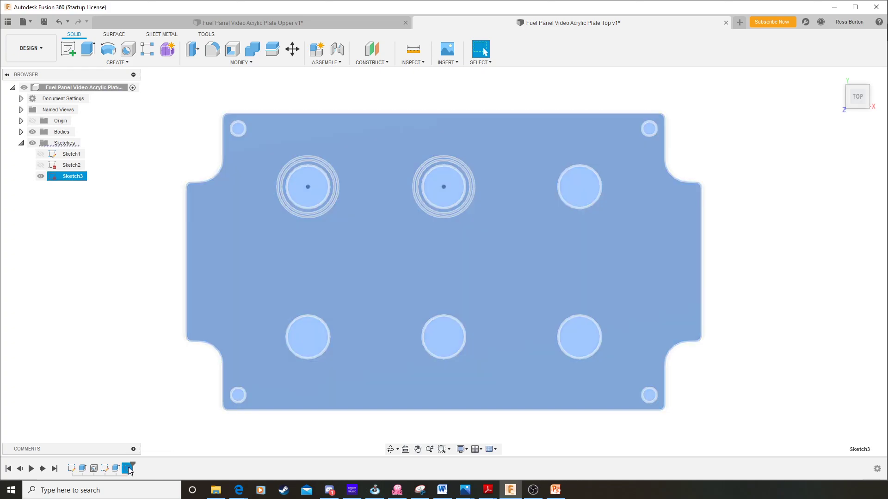
pyautogui.rightClick(128, 468)
pyautogui.click(150, 375)
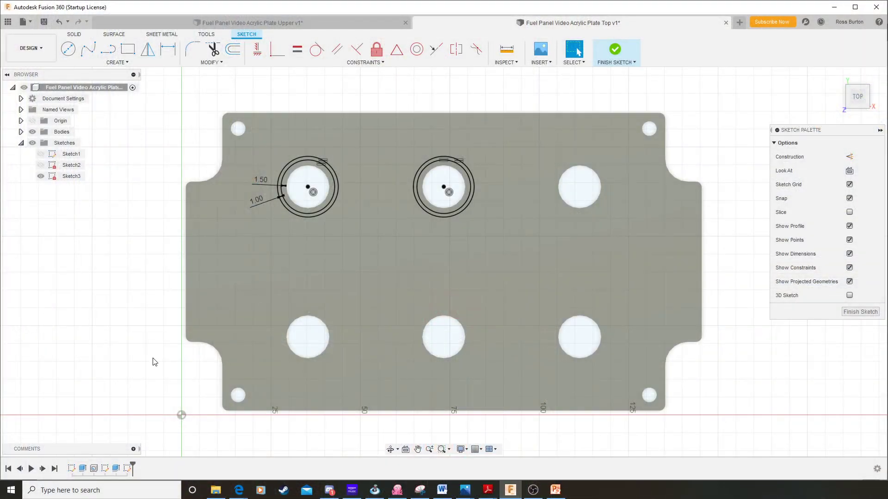
# Start sketch text anchored above the left switch ring.
pyautogui.scroll(-2, 382, 272)
pyautogui.scroll(1, 321, 184)
pyautogui.scroll(1, 322, 187)
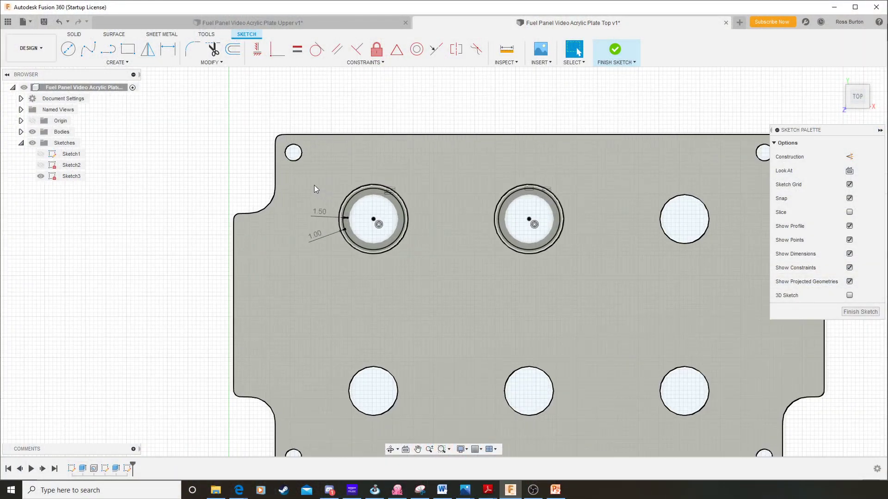
pyautogui.click(140, 62)
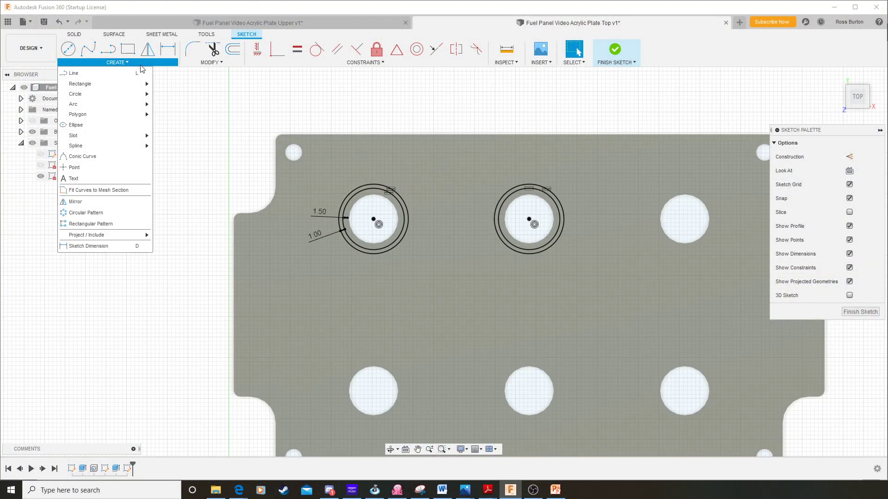
pyautogui.click(88, 179)
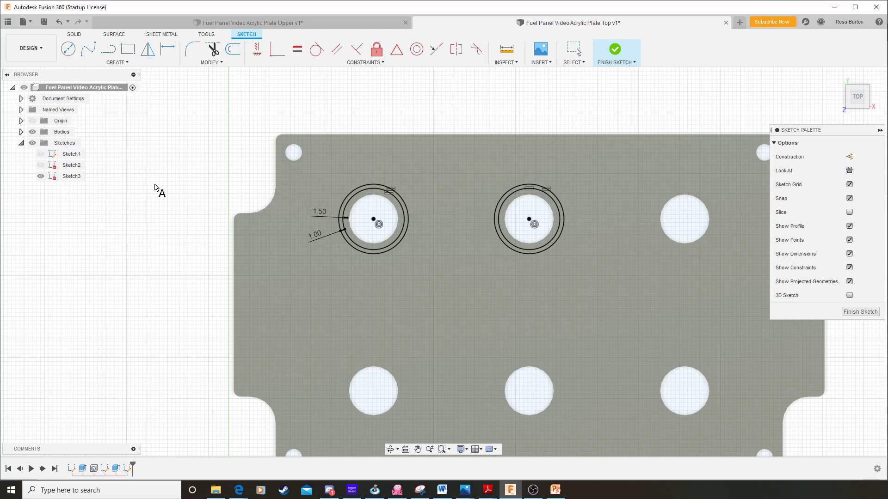
pyautogui.click(347, 166)
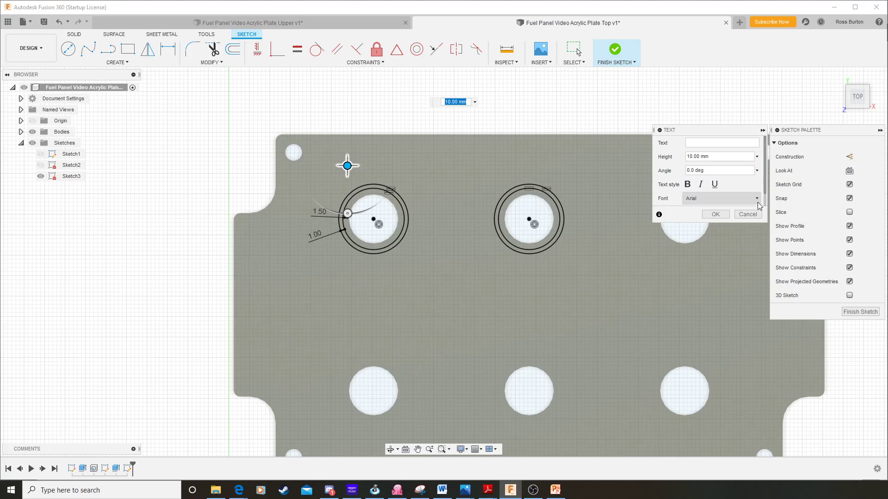
# Set the text font to URWGordonW01-Condensed.
pyautogui.click(757, 201)
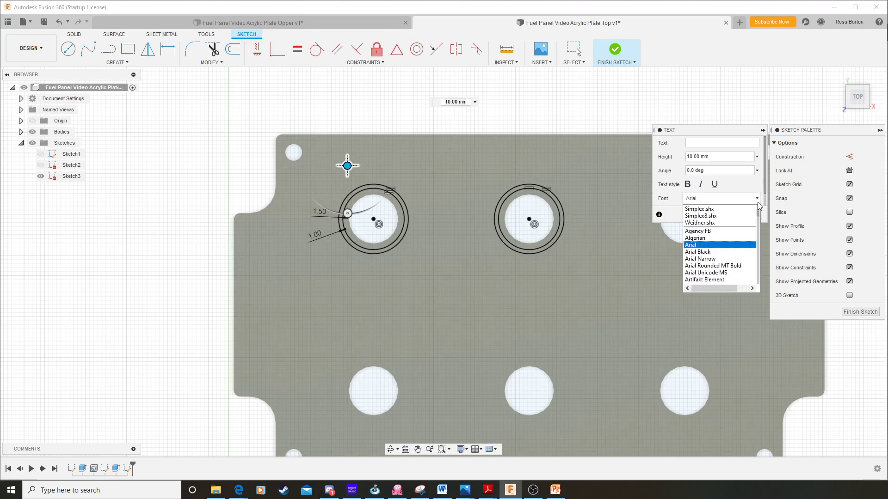
pyautogui.moveTo(758, 219); pyautogui.dragTo(760, 271)
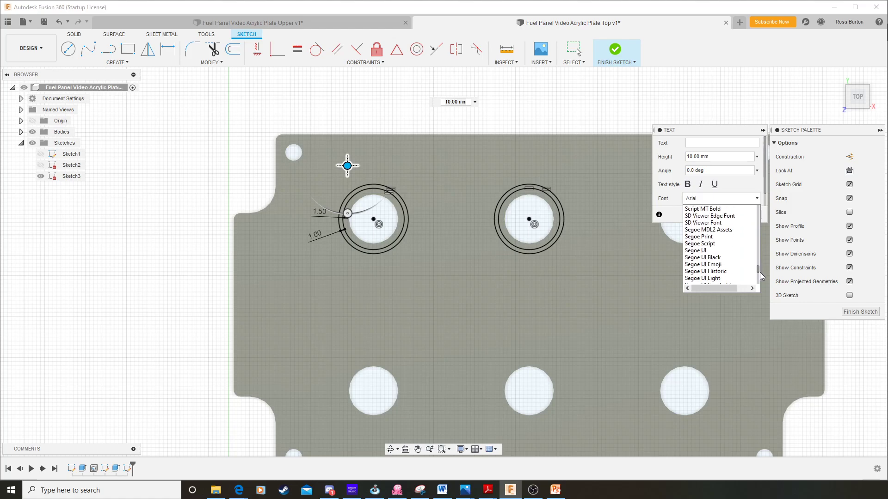
pyautogui.moveTo(761, 276); pyautogui.dragTo(763, 283)
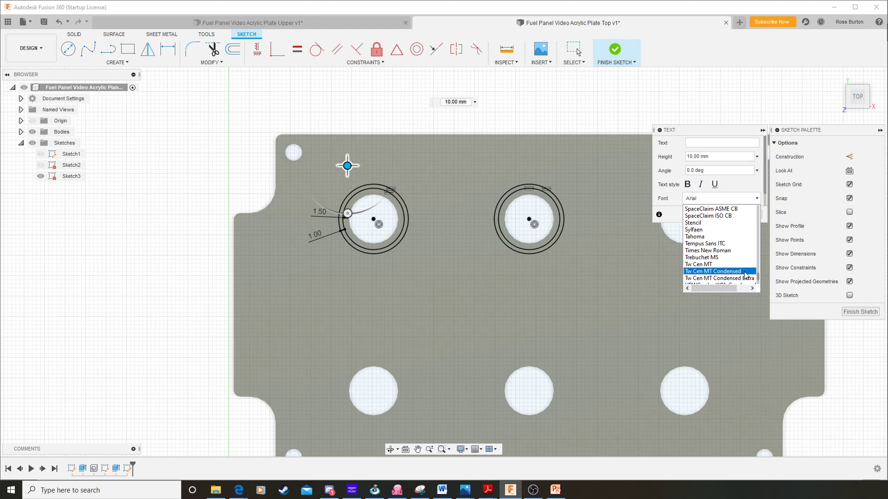
pyautogui.scroll(-3, 736, 269)
pyautogui.scroll(1, 735, 268)
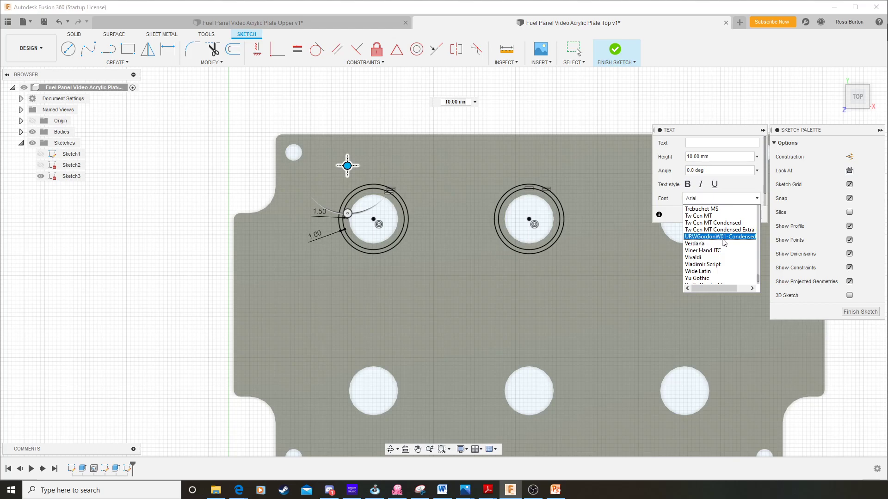
pyautogui.click(720, 238)
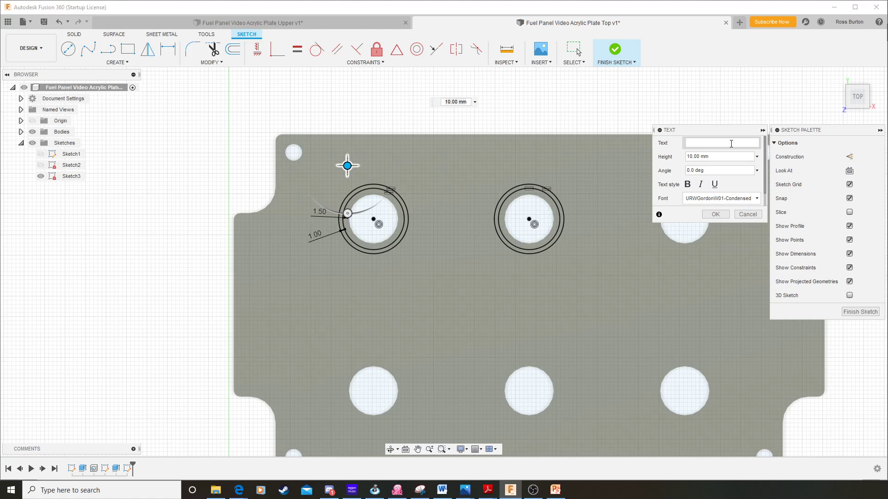
# Enter the label text FUEL PROP at a 180° angle.
pyautogui.click(731, 144)
pyautogui.write('FUE')
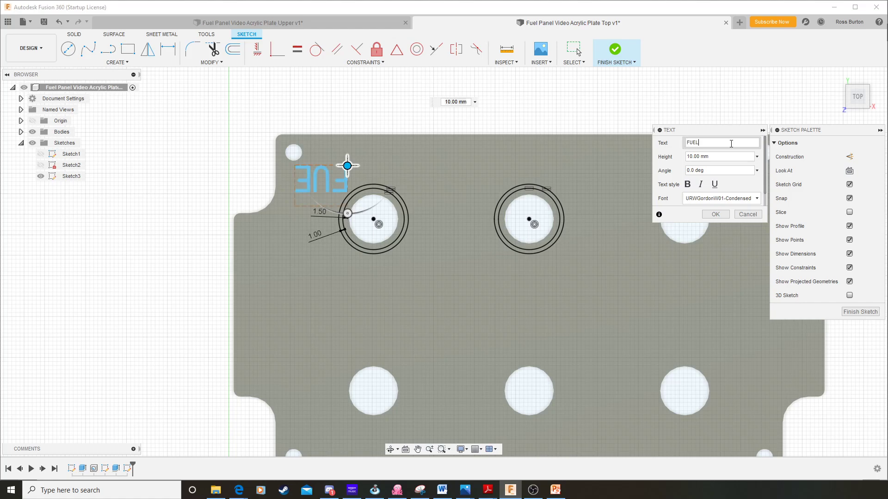
pyautogui.write('L')
pyautogui.doubleClick(721, 169)
pyautogui.tripleClick(721, 169)
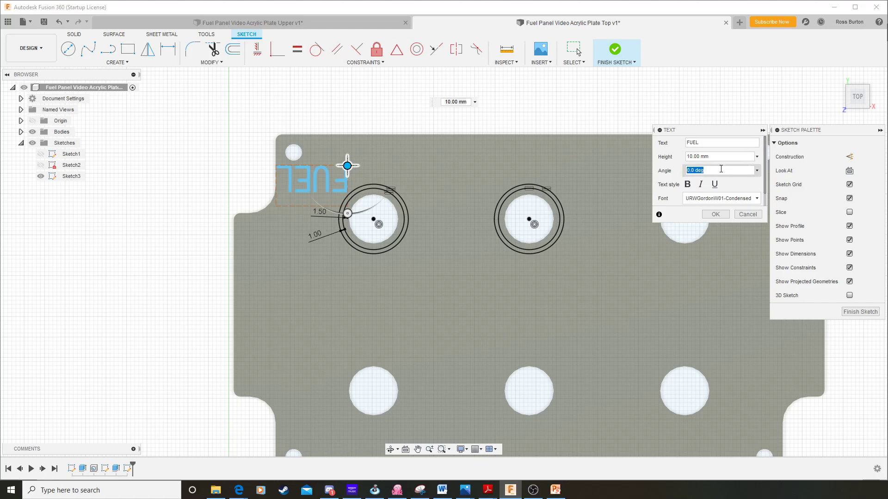
pyautogui.write('180')
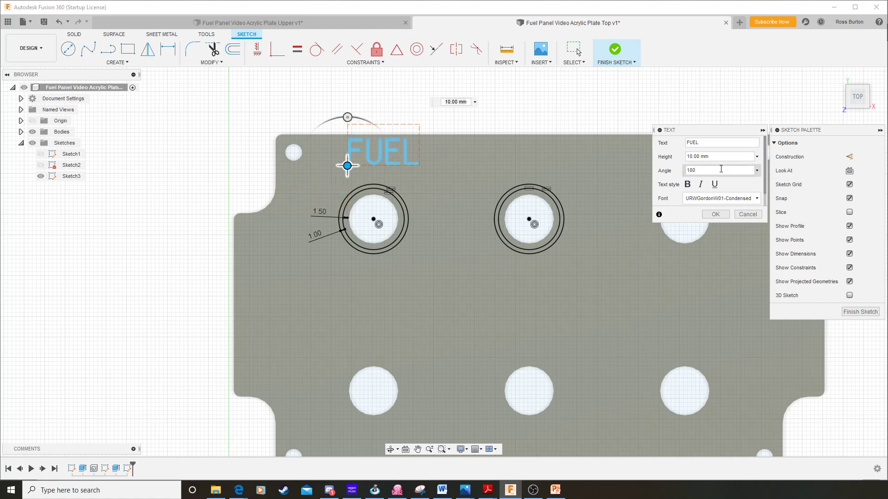
pyautogui.click(717, 142)
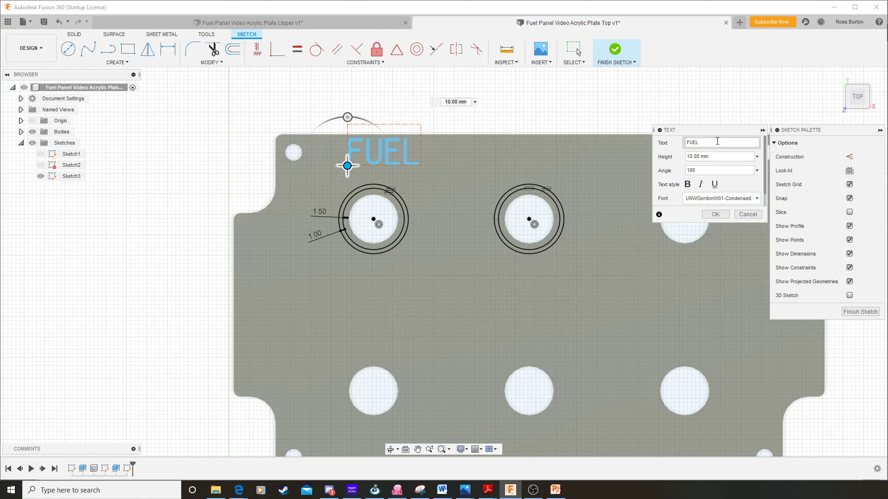
pyautogui.write('fuel')
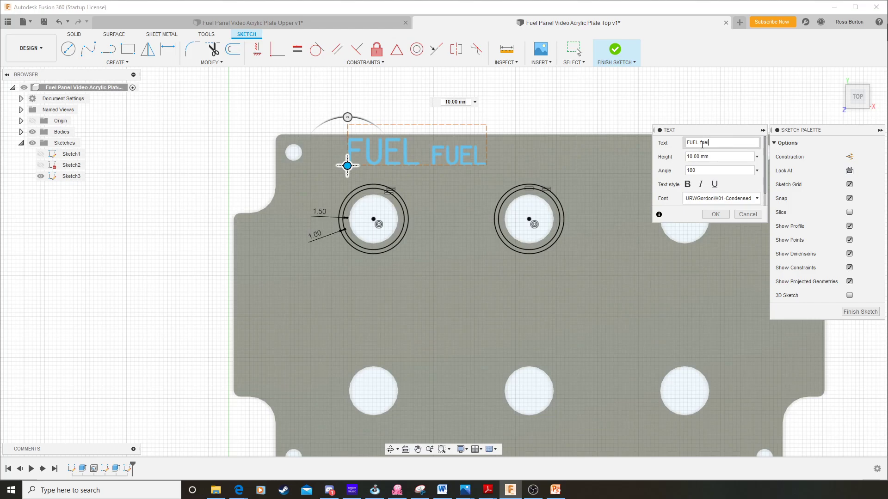
pyautogui.doubleClick(702, 142)
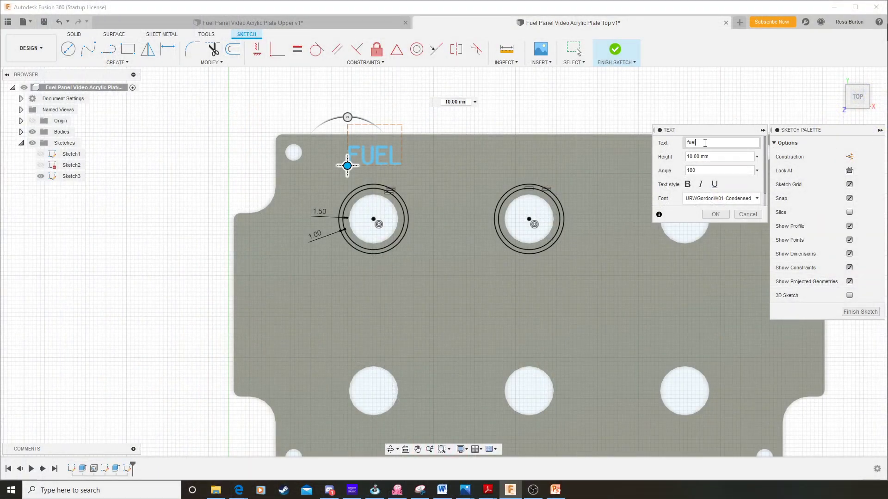
pyautogui.write('prop')
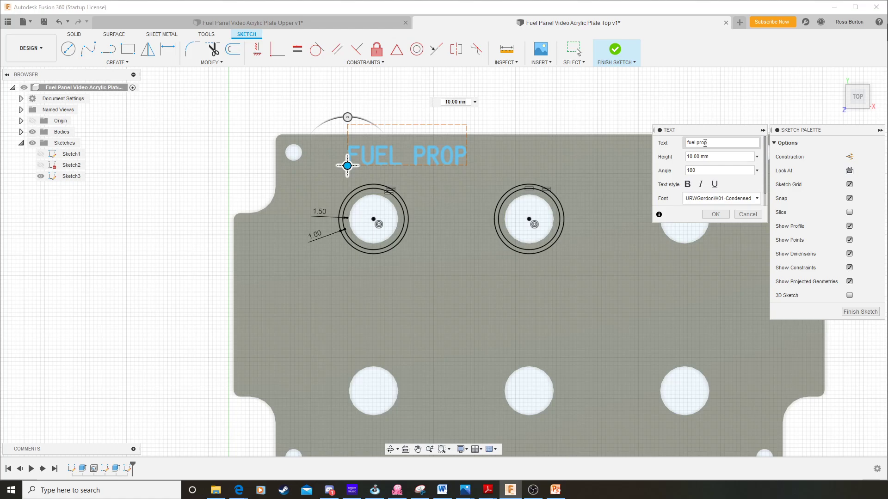
pyautogui.press('Return')
# Move the FUEL PROP label toward the left hole and enlarge its text box.
pyautogui.scroll(-2, 305, 165)
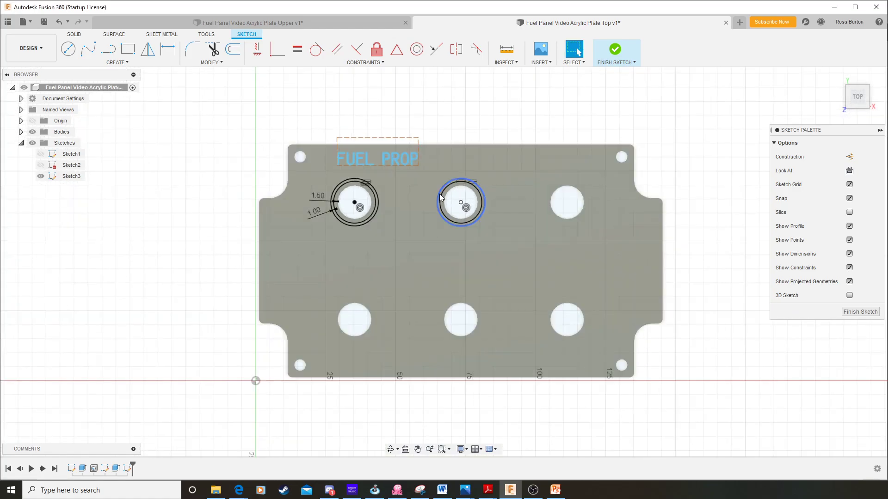
pyautogui.scroll(5, 440, 198)
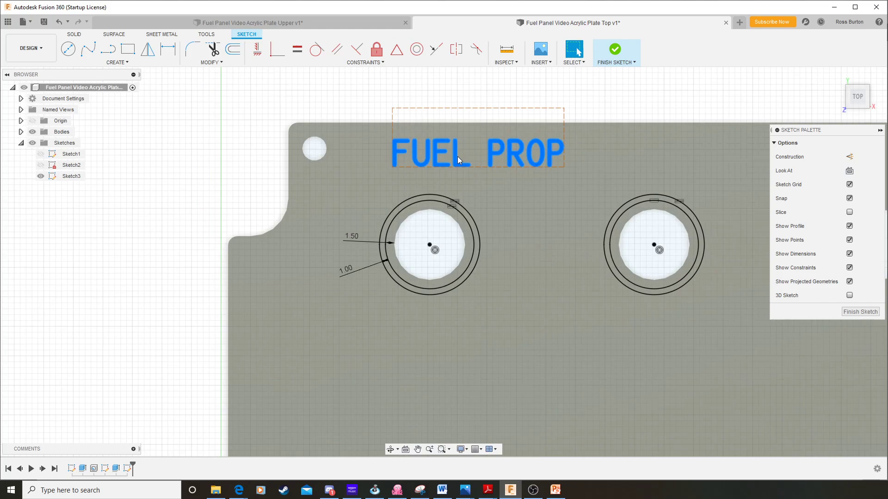
pyautogui.moveTo(458, 159); pyautogui.dragTo(420, 170)
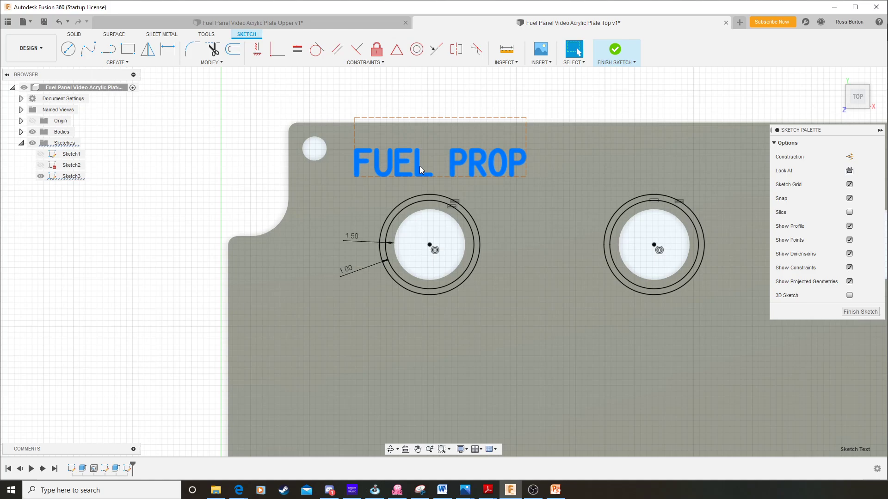
pyautogui.moveTo(528, 134); pyautogui.dragTo(525, 113)
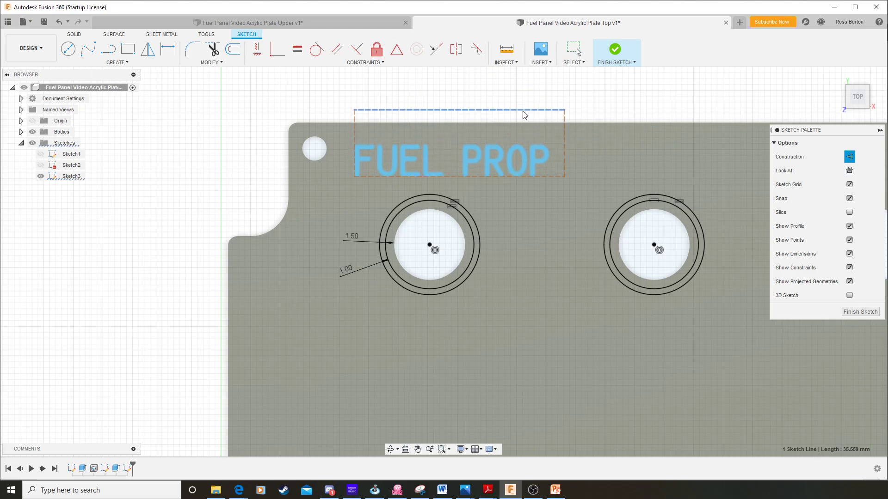
# Dimension the left edge of the FUEL PROP text box to a 14 mm height.
pyautogui.click(168, 50)
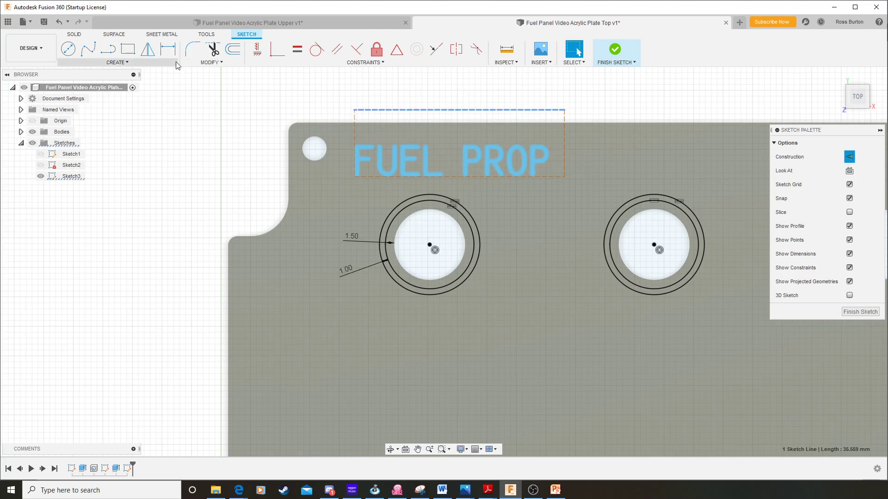
pyautogui.press('Escape')
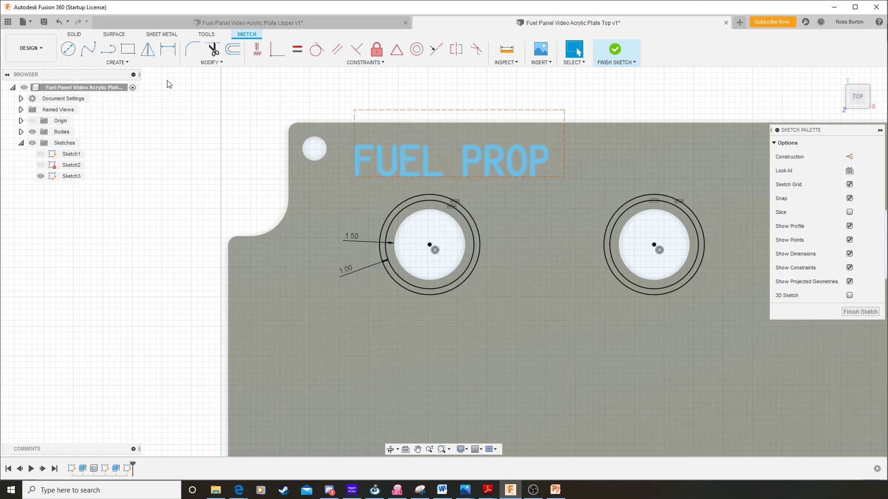
pyautogui.click(167, 50)
pyautogui.click(354, 139)
pyautogui.click(250, 145)
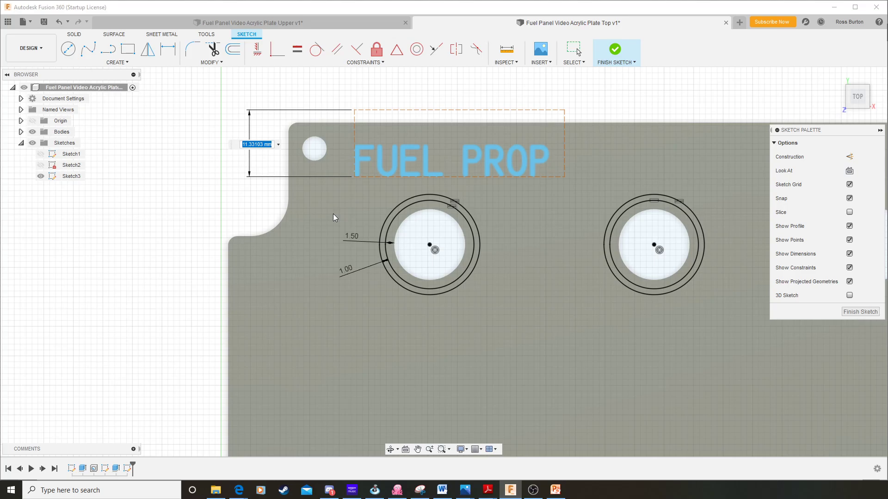
pyautogui.write('12.5')
pyautogui.write('12')
pyautogui.press('BackSpace')
pyautogui.write('4')
pyautogui.press('Return')
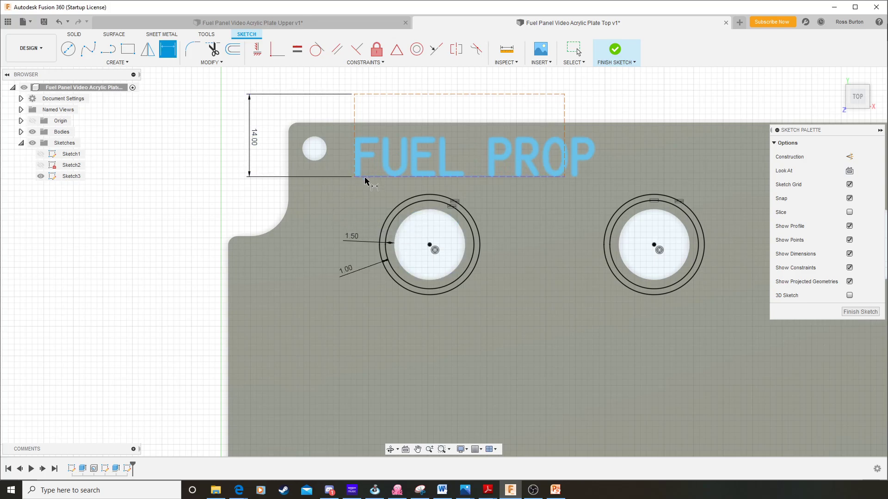
pyautogui.press('Escape')
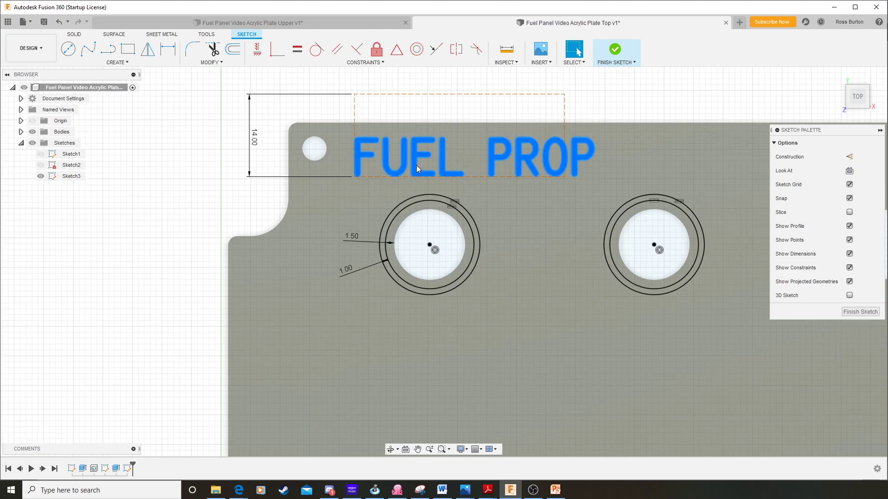
pyautogui.click(408, 171)
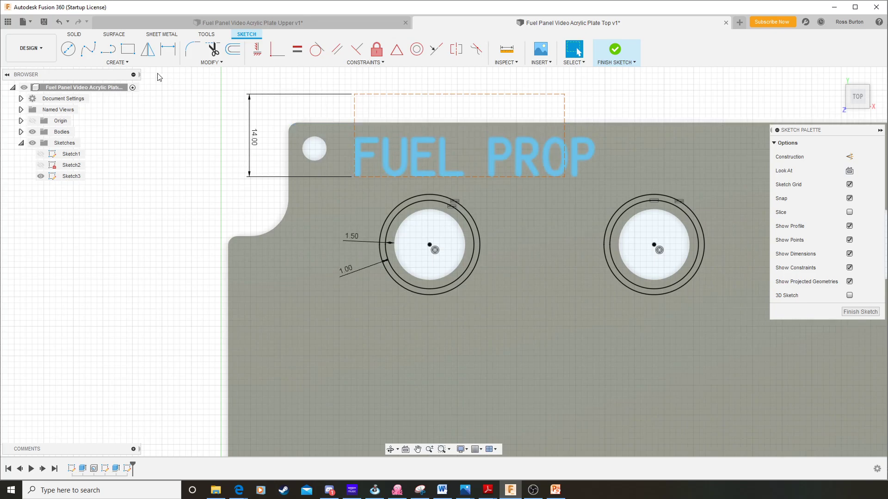
# Stretch the FUEL PROP text box's dashed right edge to the end of the letters.
pyautogui.click(108, 49)
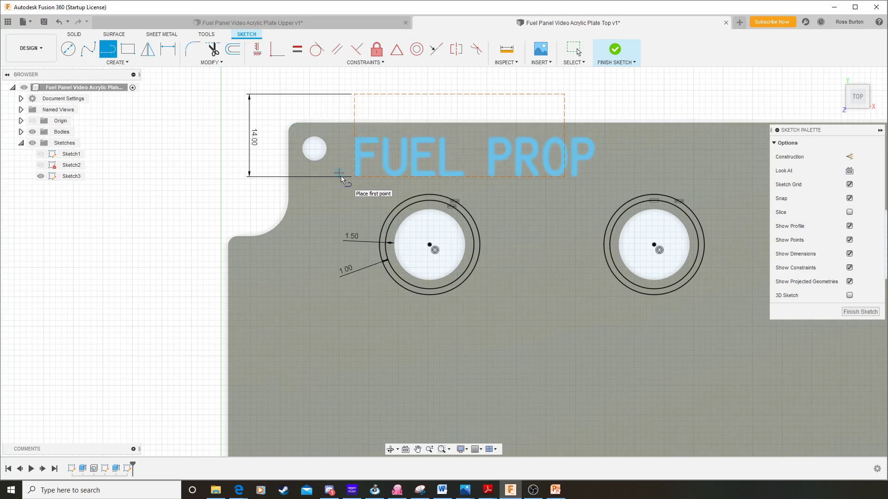
pyautogui.scroll(-3, 345, 182)
pyautogui.scroll(6, 347, 183)
pyautogui.scroll(-2, 359, 172)
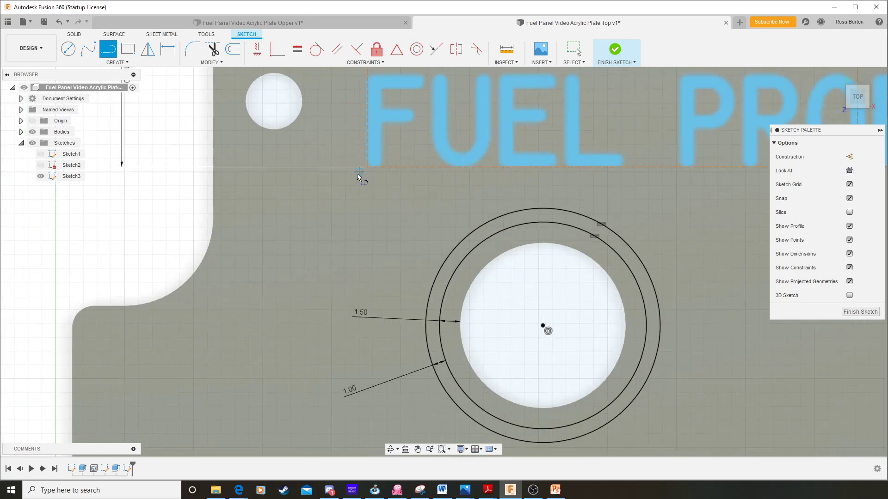
pyautogui.click(359, 92)
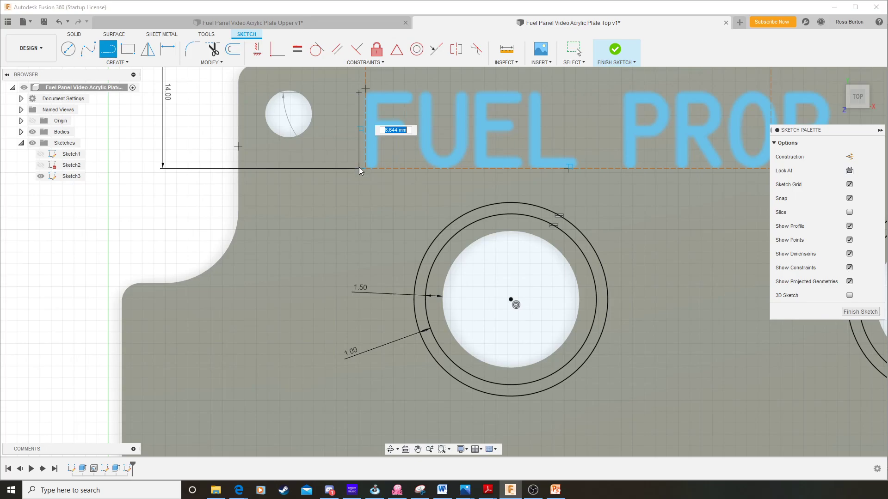
pyautogui.press('Escape')
pyautogui.scroll(-3, 407, 195)
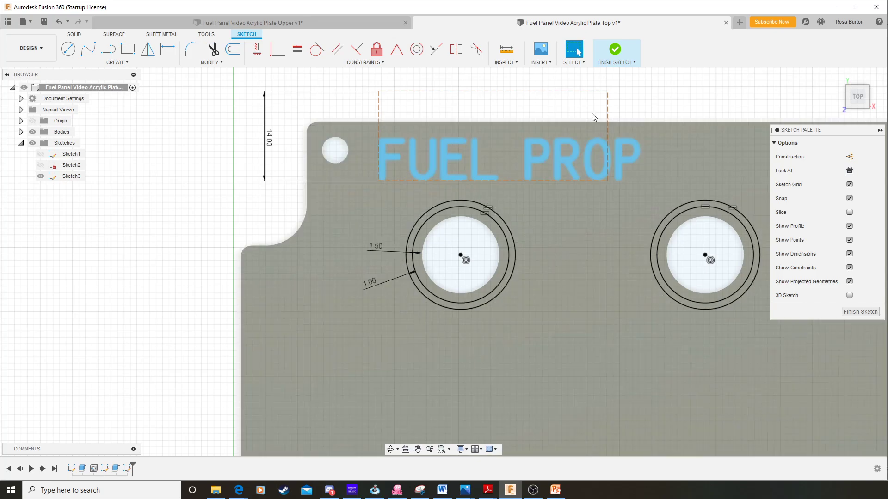
pyautogui.moveTo(609, 122); pyautogui.dragTo(640, 129)
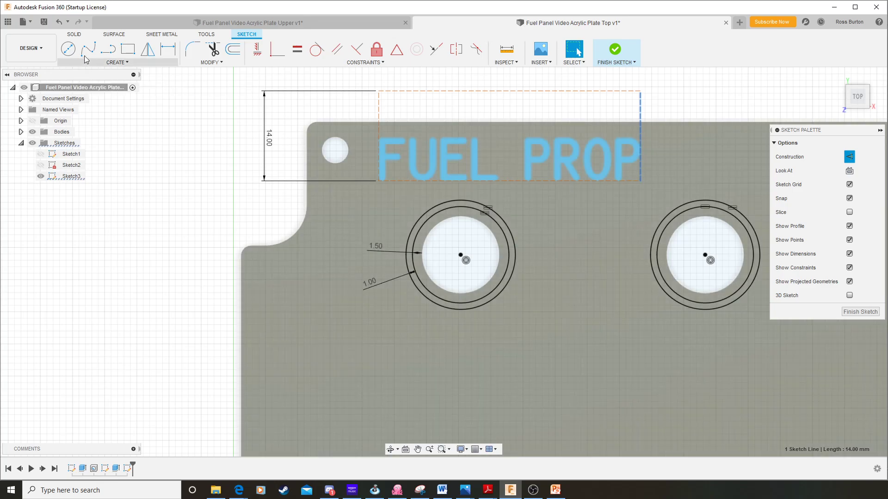
pyautogui.click(108, 49)
pyautogui.scroll(-4, 457, 305)
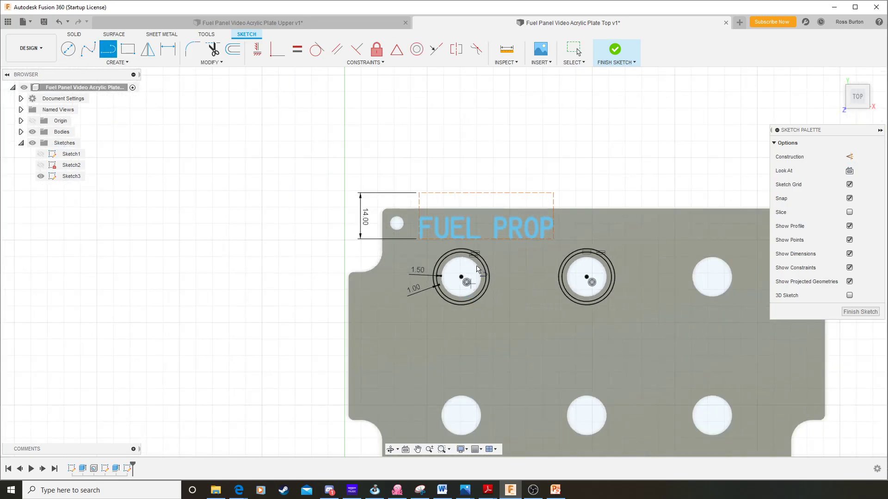
# Draw a vertical construction line made coincident with the upper-left hole's centre.
pyautogui.click(466, 181)
pyautogui.click(465, 356)
pyautogui.click(850, 157)
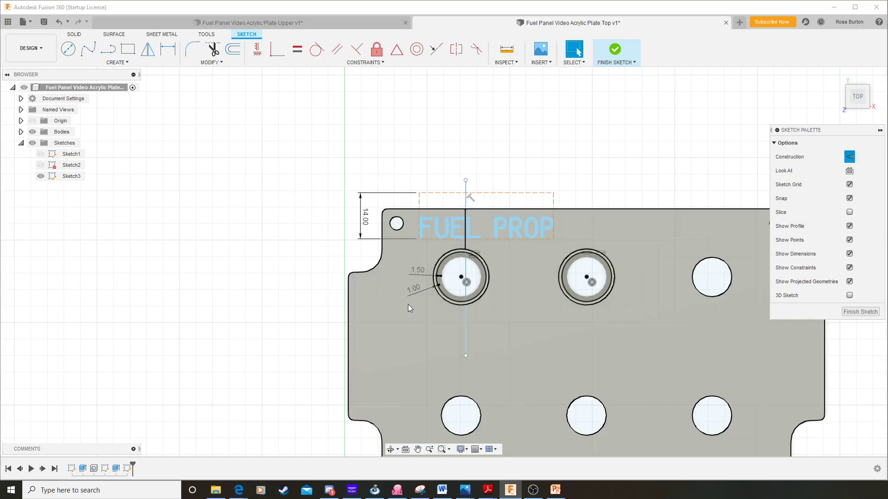
pyautogui.scroll(5, 437, 296)
pyautogui.click(500, 239)
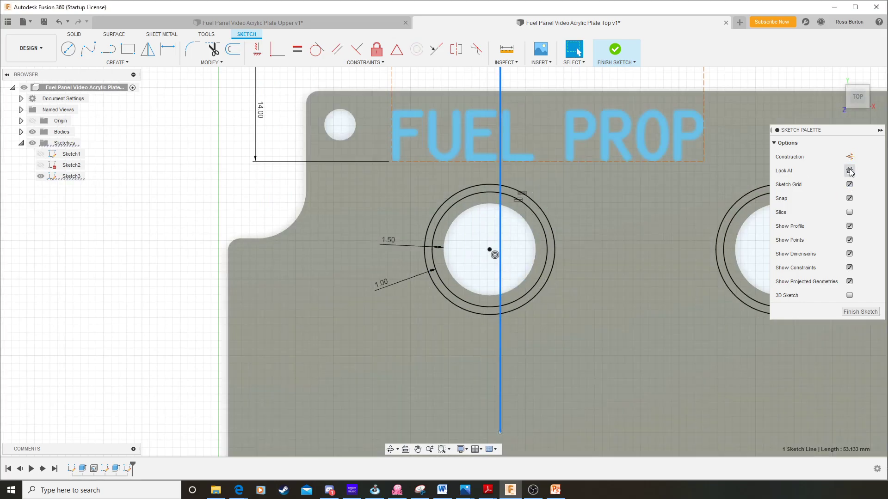
pyautogui.click(849, 157)
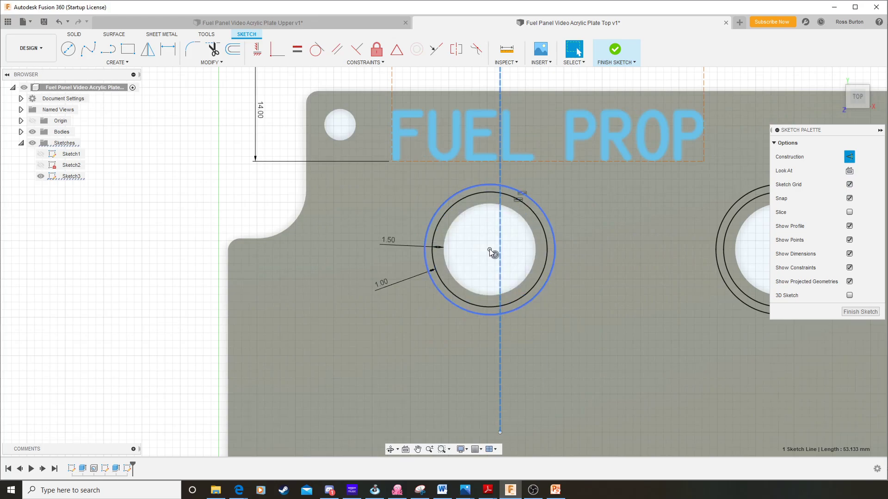
pyautogui.click(489, 250)
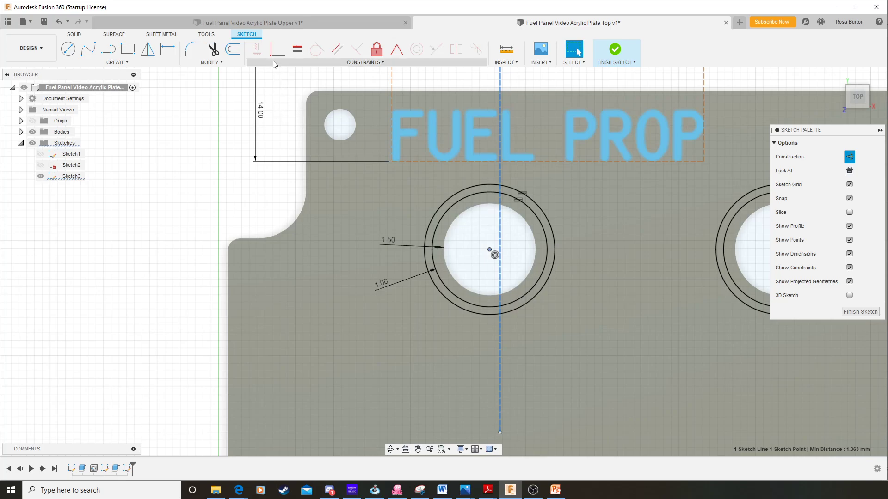
pyautogui.click(277, 49)
pyautogui.scroll(-5, 539, 305)
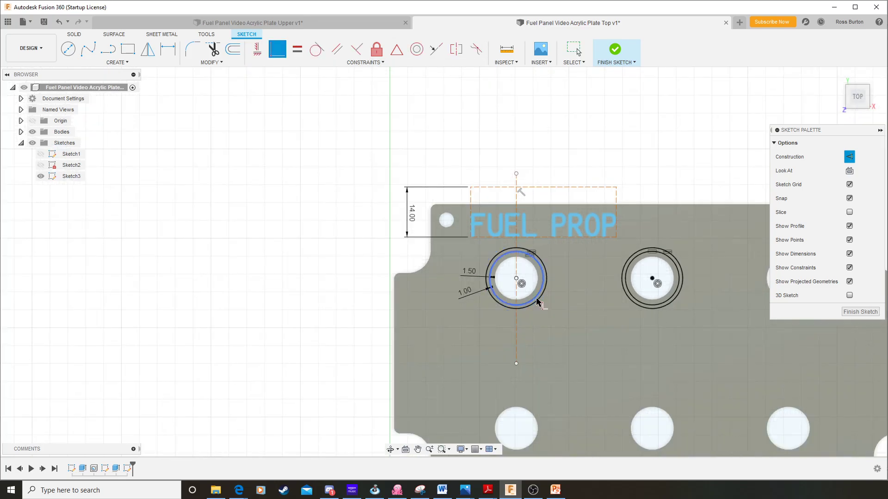
pyautogui.scroll(1, 534, 267)
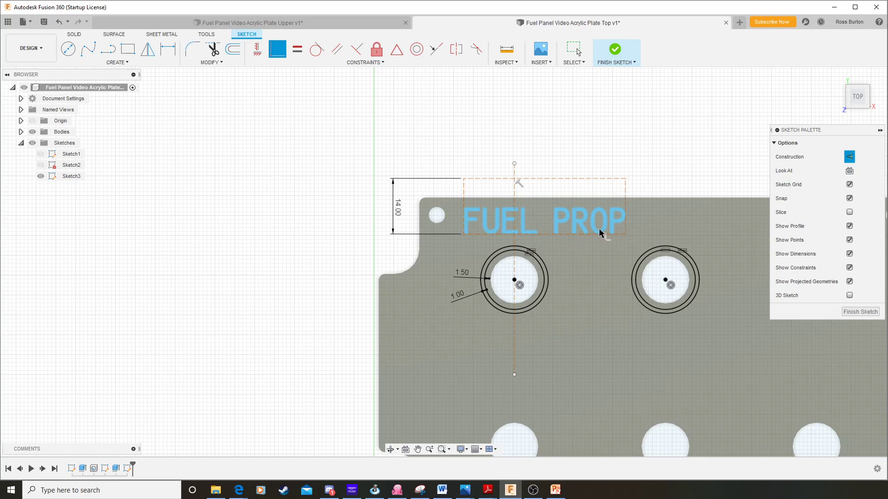
pyautogui.press('Escape')
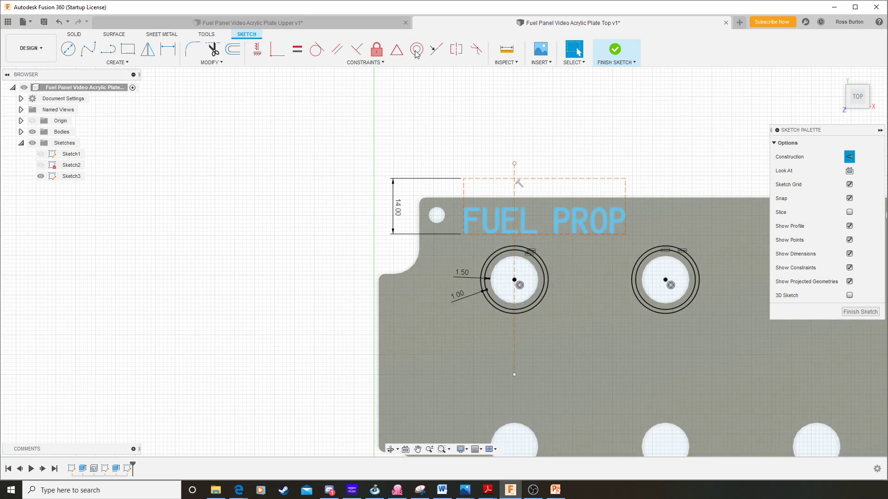
# Make the text box's lower corners symmetric about the vertical construction line.
pyautogui.click(456, 49)
pyautogui.click(463, 234)
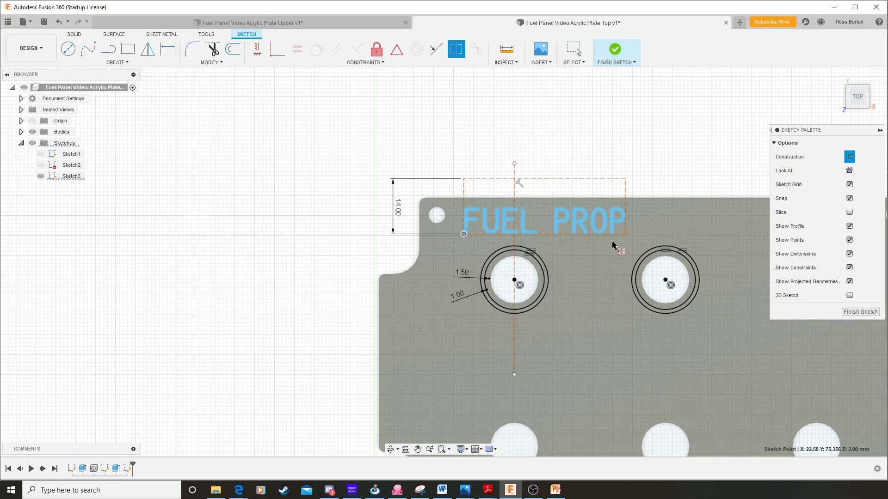
pyautogui.click(625, 234)
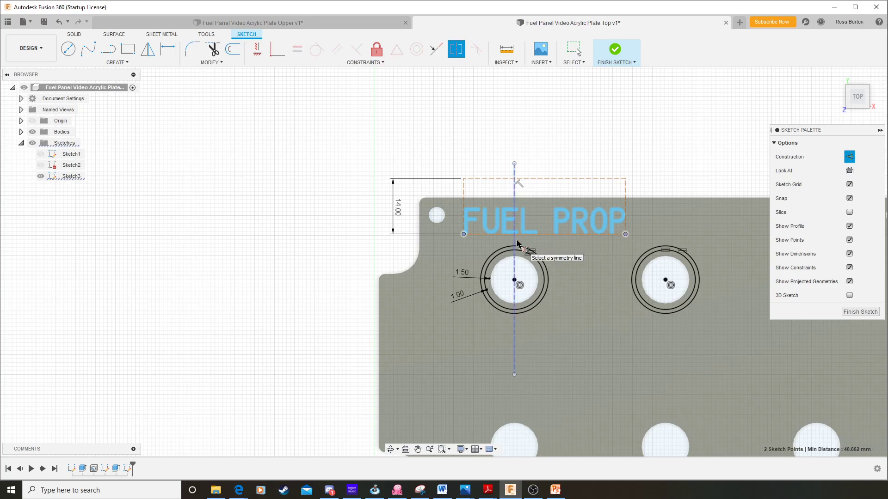
pyautogui.click(514, 254)
pyautogui.press('Escape')
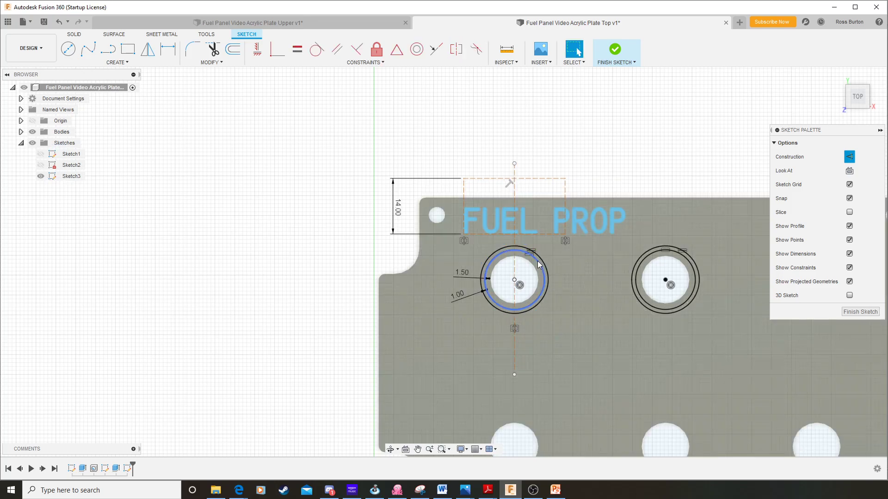
pyautogui.scroll(2, 504, 228)
pyautogui.scroll(2, 566, 234)
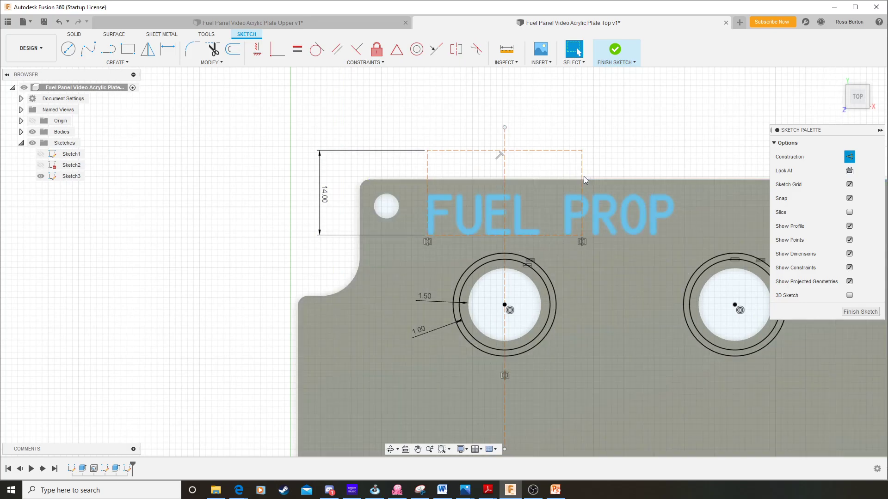
# Widen the FUEL PROP text and dimension its bottom edge 14 mm above the hole centre.
pyautogui.moveTo(584, 177); pyautogui.dragTo(629, 181)
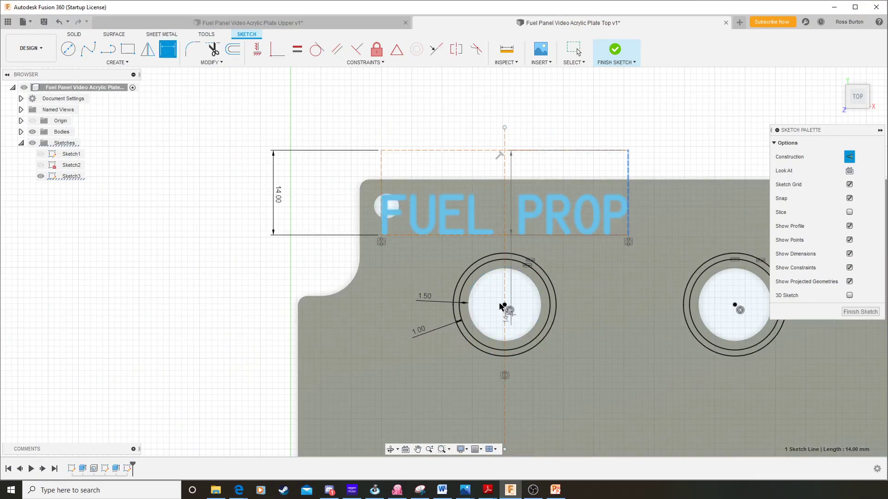
pyautogui.click(168, 48)
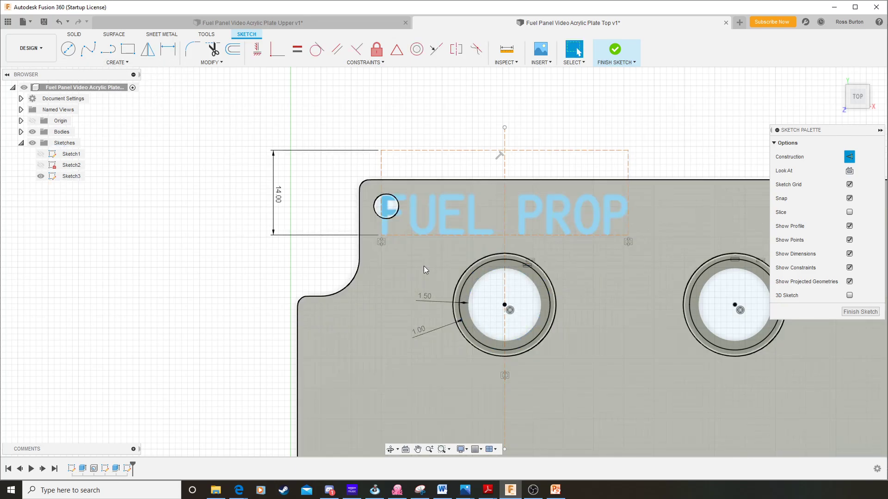
pyautogui.click(505, 305)
pyautogui.click(492, 237)
pyautogui.click(277, 293)
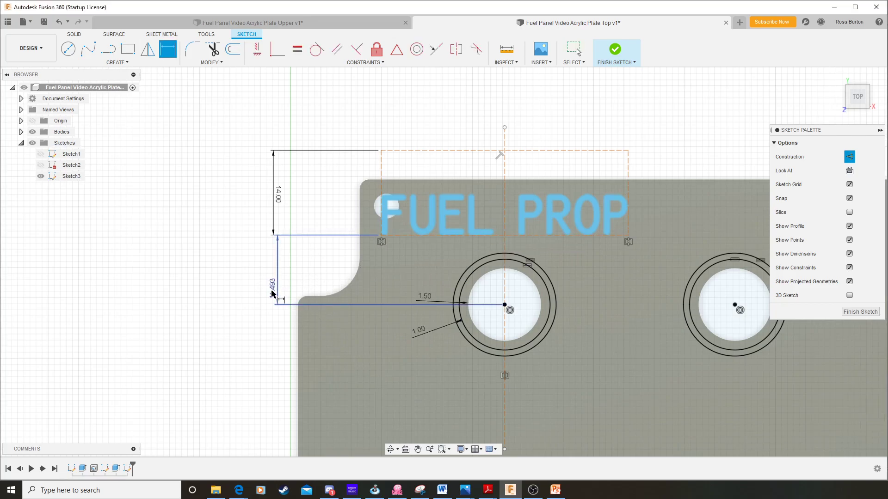
pyautogui.write('14')
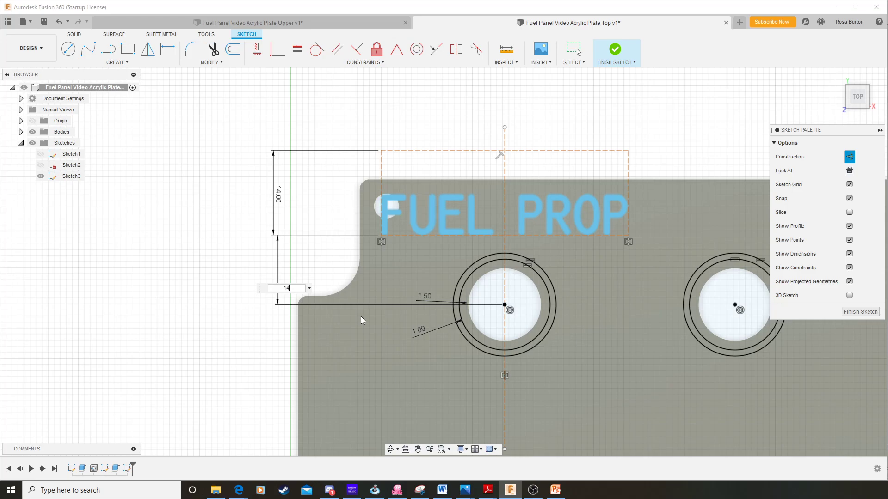
pyautogui.press('Return')
pyautogui.scroll(-1, 368, 346)
pyautogui.scroll(-2, 368, 346)
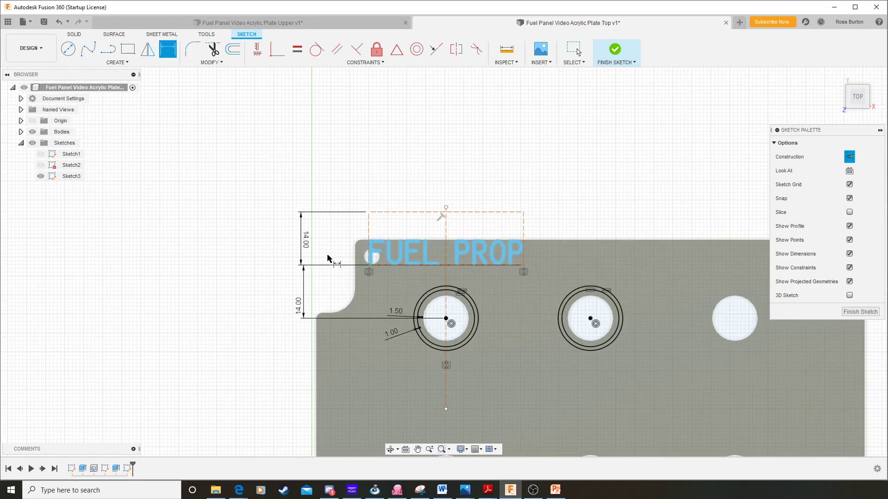
# Place a copy of the FUEL PROP text above the plate with Move/Copy.
pyautogui.press('Escape')
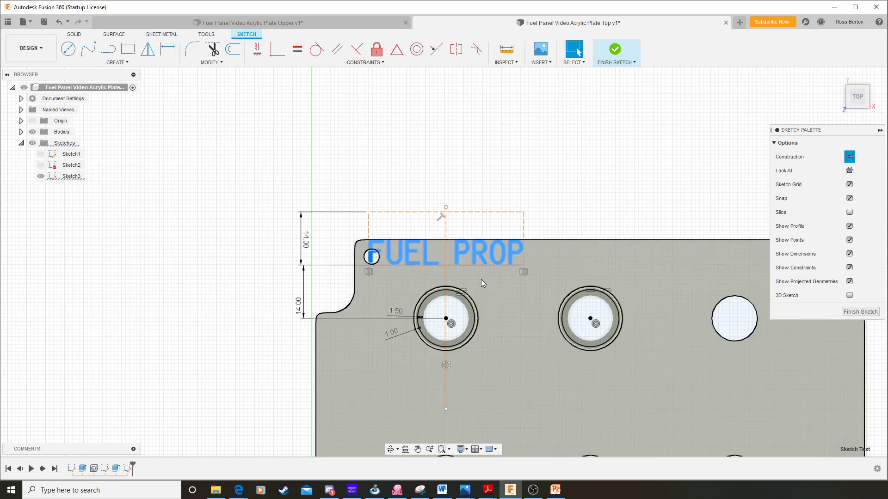
pyautogui.click(481, 280)
pyautogui.press('m')
pyautogui.moveTo(363, 276); pyautogui.dragTo(463, 183)
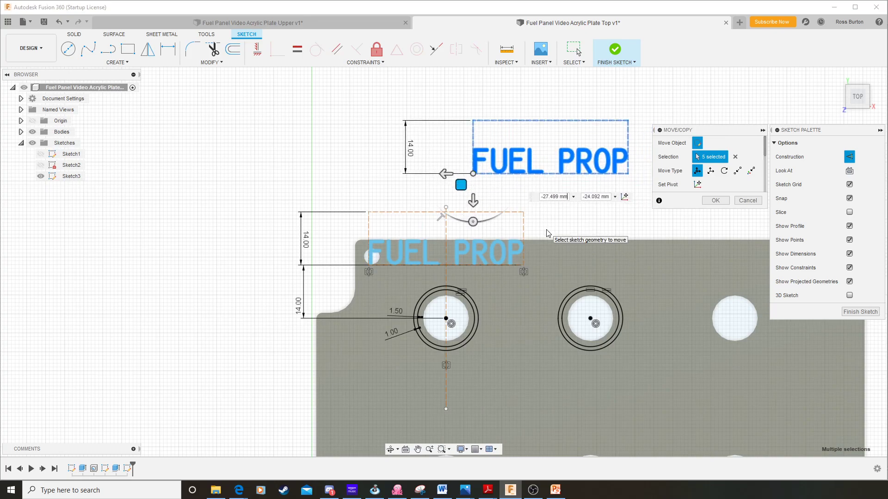
pyautogui.click(715, 200)
pyautogui.scroll(1, 485, 175)
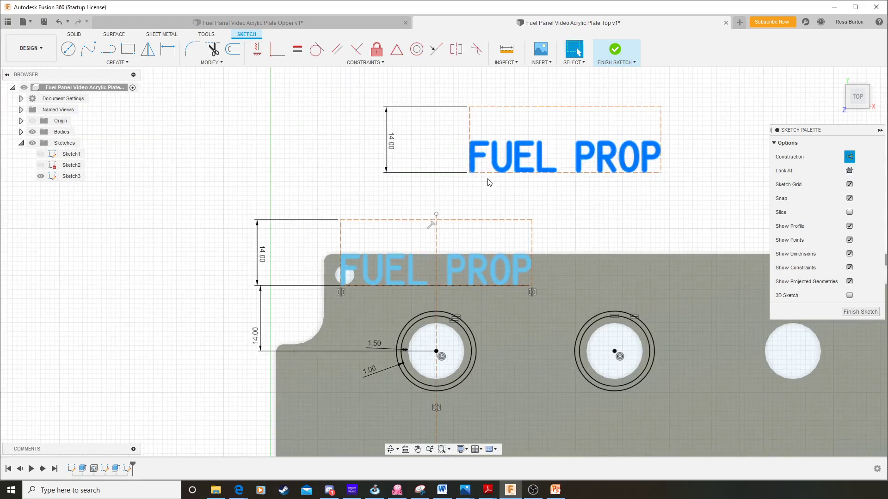
# Change the copied label's height dimension from 14 to 12 mm.
pyautogui.click(512, 168)
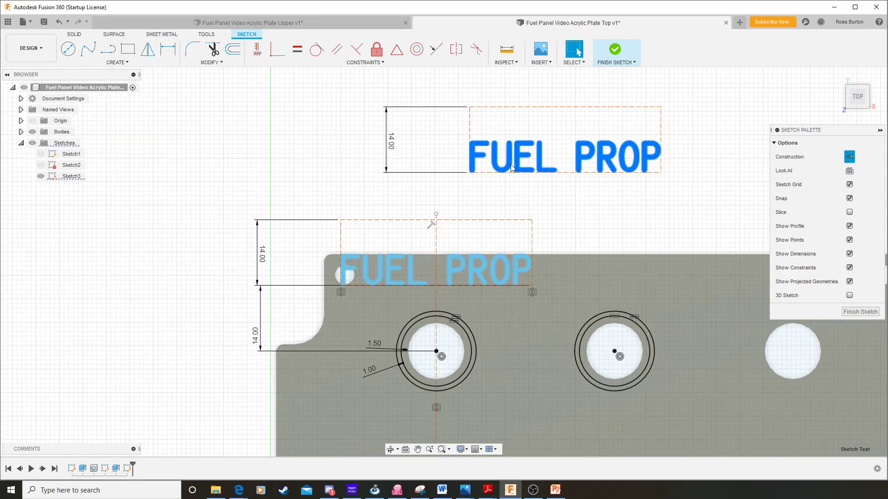
pyautogui.doubleClick(512, 167)
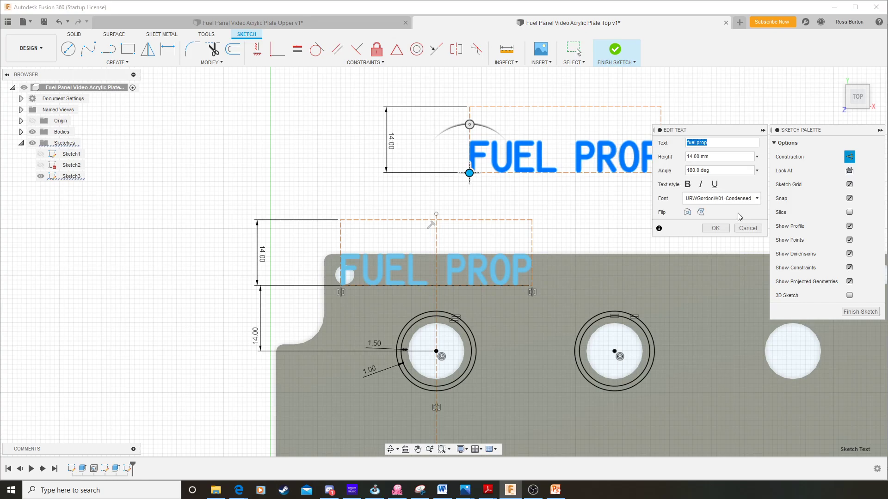
pyautogui.press('Return')
pyautogui.doubleClick(391, 143)
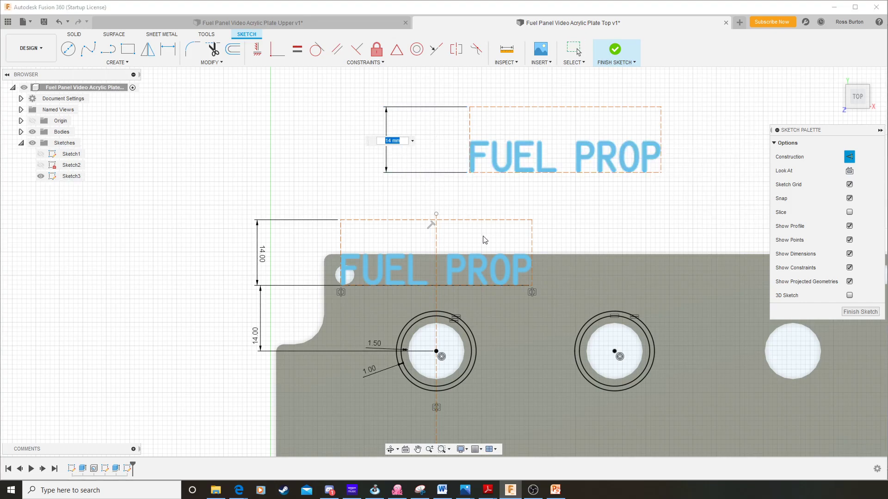
pyautogui.write('12')
pyautogui.press('Return')
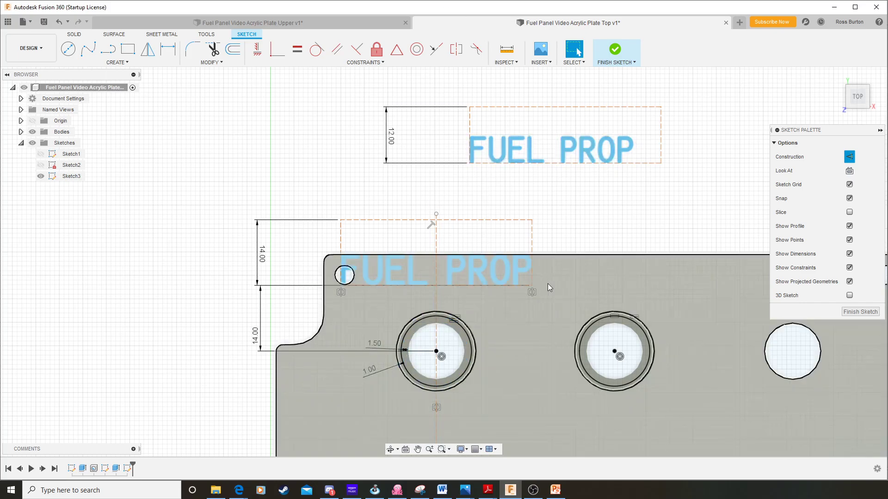
pyautogui.scroll(-2, 499, 298)
pyautogui.scroll(-3, 499, 298)
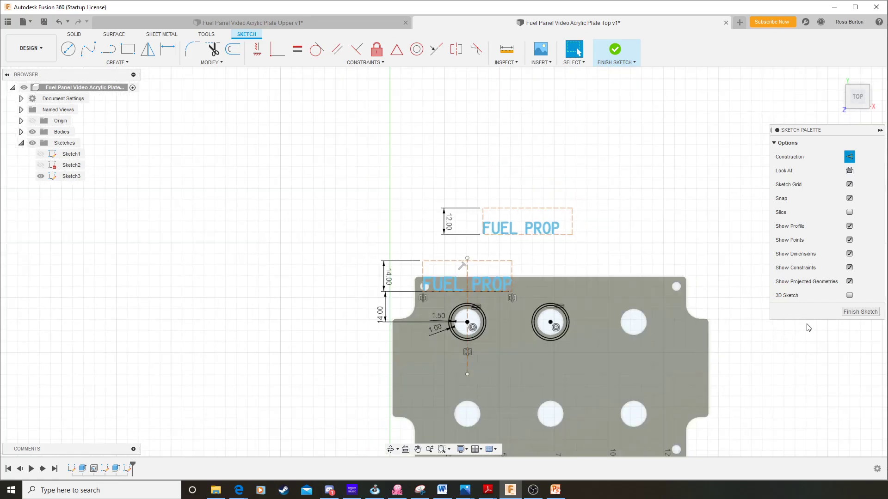
# Finish the label sketch, then start and cancel an extrusion to view the plate.
pyautogui.click(860, 312)
pyautogui.scroll(3, 483, 360)
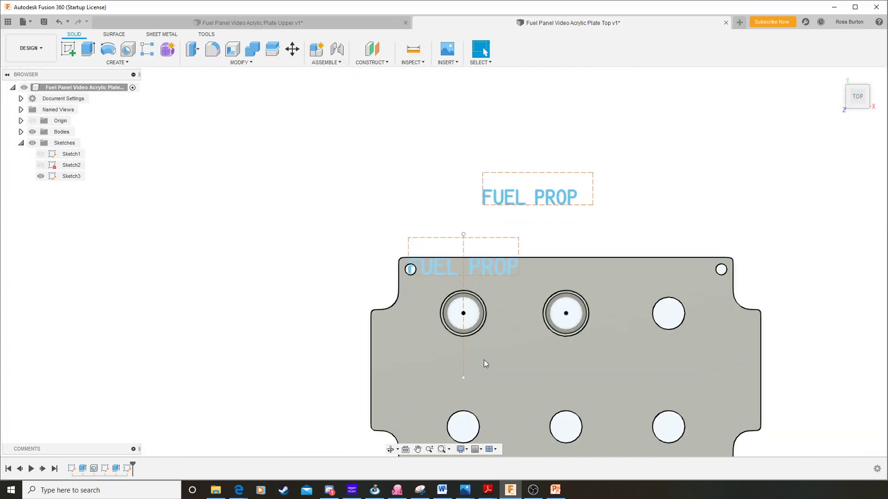
pyautogui.click(88, 50)
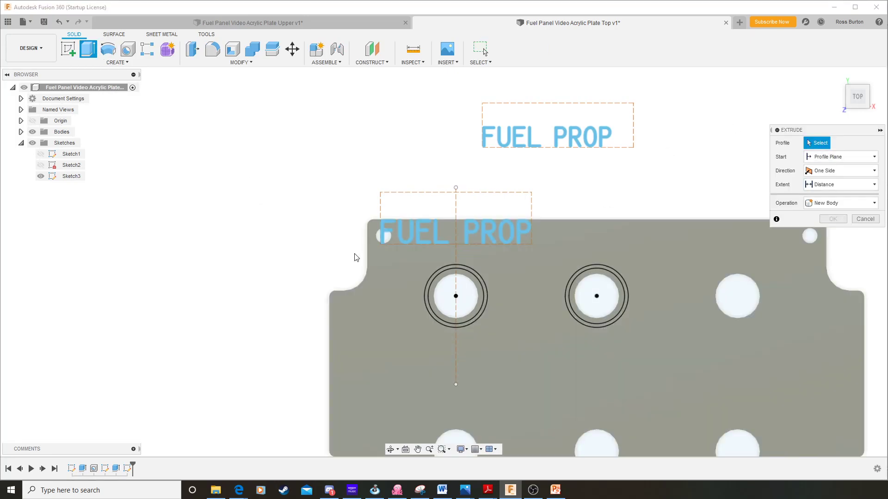
pyautogui.scroll(2, 354, 256)
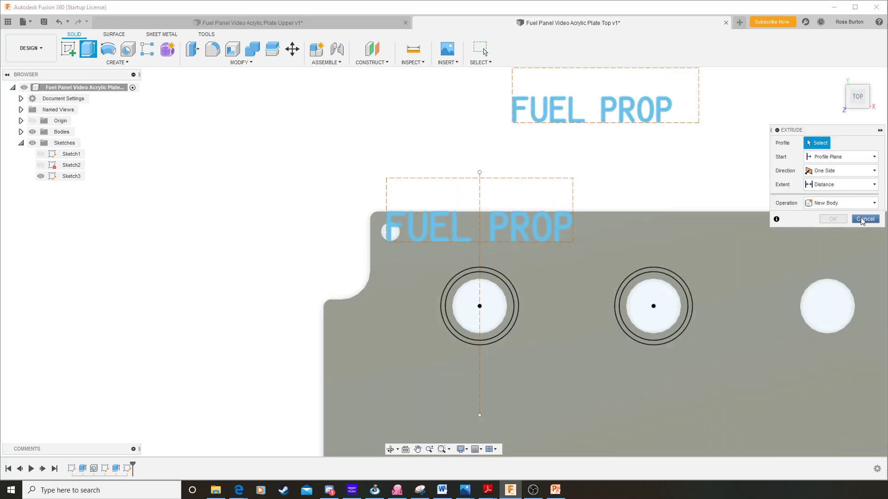
pyautogui.press('Escape')
pyautogui.scroll(-3, 524, 263)
pyautogui.scroll(-2, 521, 262)
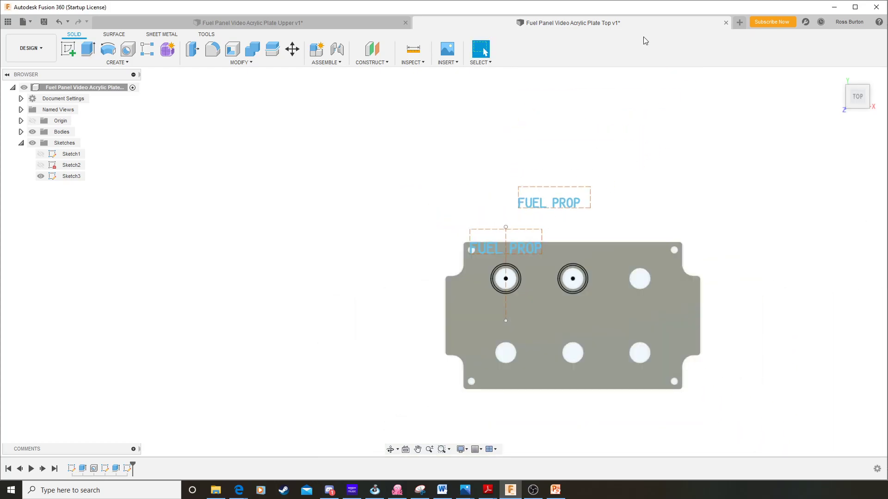
pyautogui.click(323, 28)
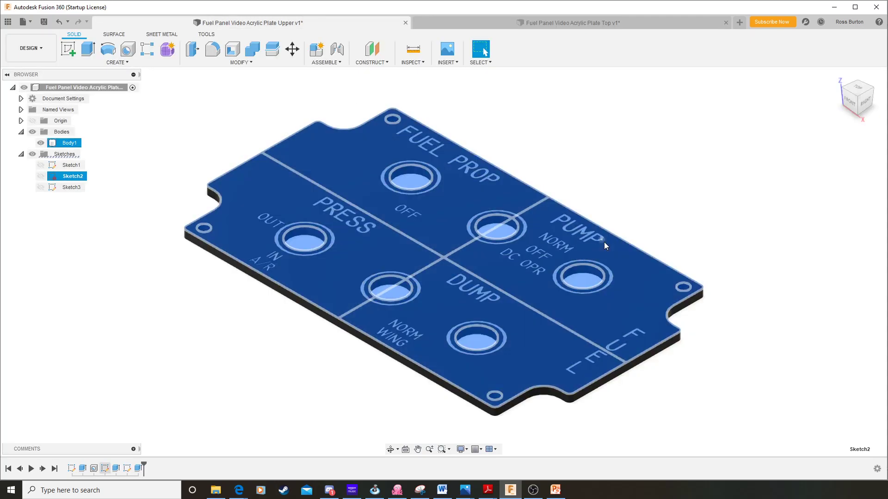
pyautogui.scroll(-2, 617, 201)
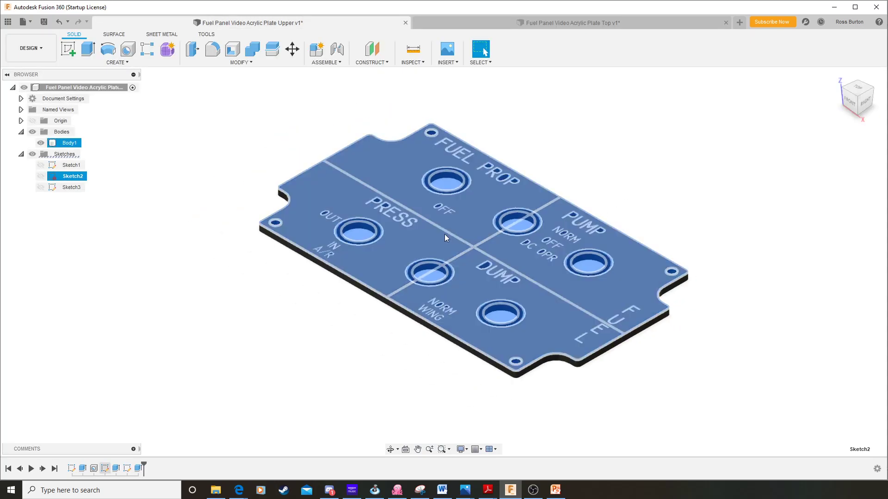
pyautogui.click(583, 190)
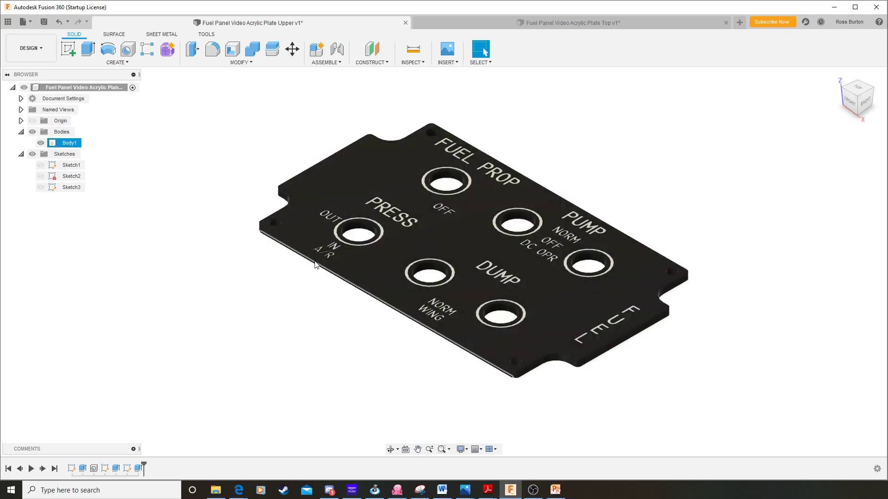
pyautogui.click(555, 26)
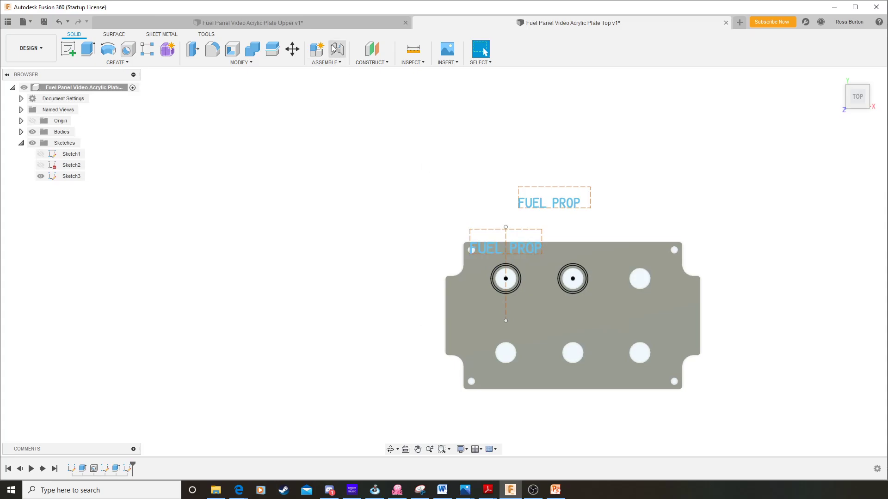
pyautogui.click(324, 24)
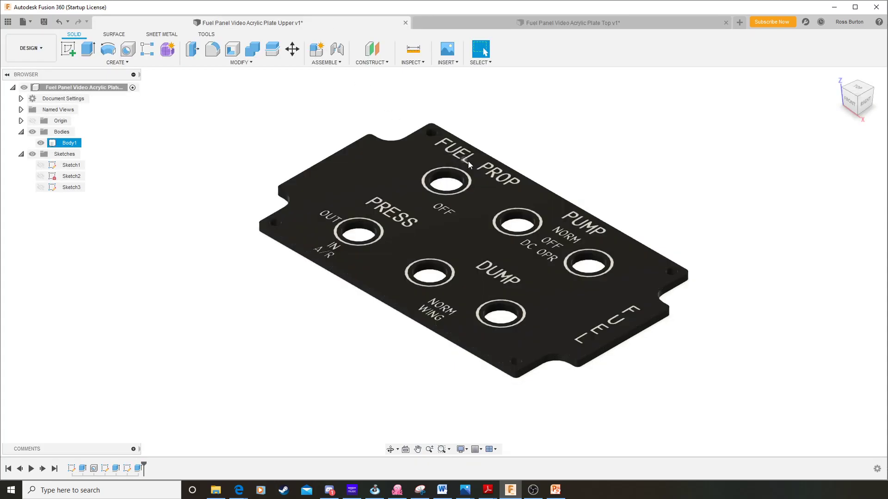
pyautogui.scroll(3, 467, 161)
pyautogui.click(270, 140)
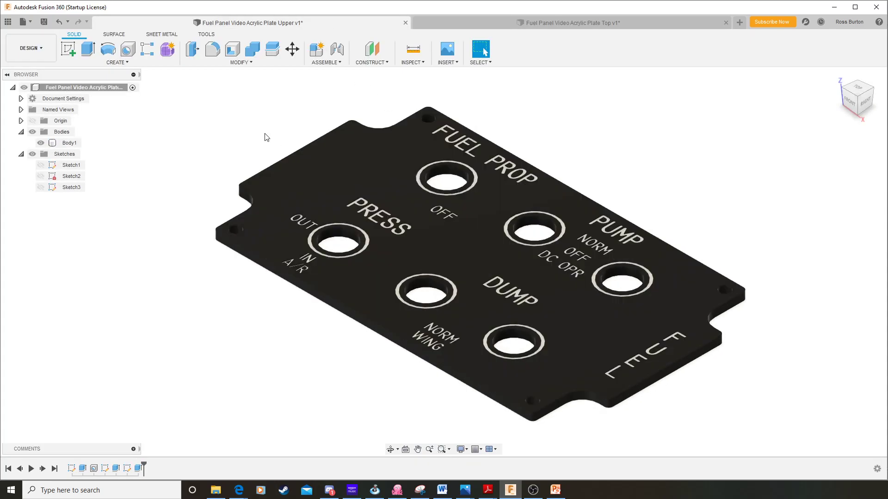
pyautogui.click(292, 177)
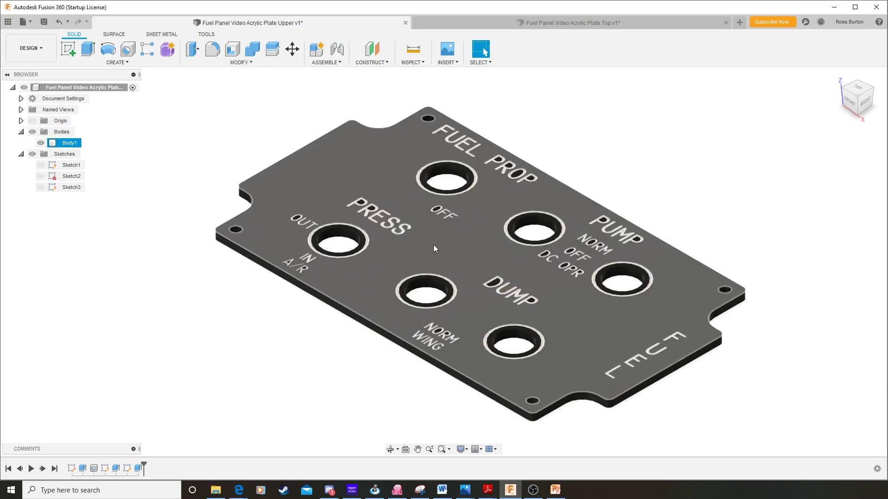
pyautogui.press('Escape')
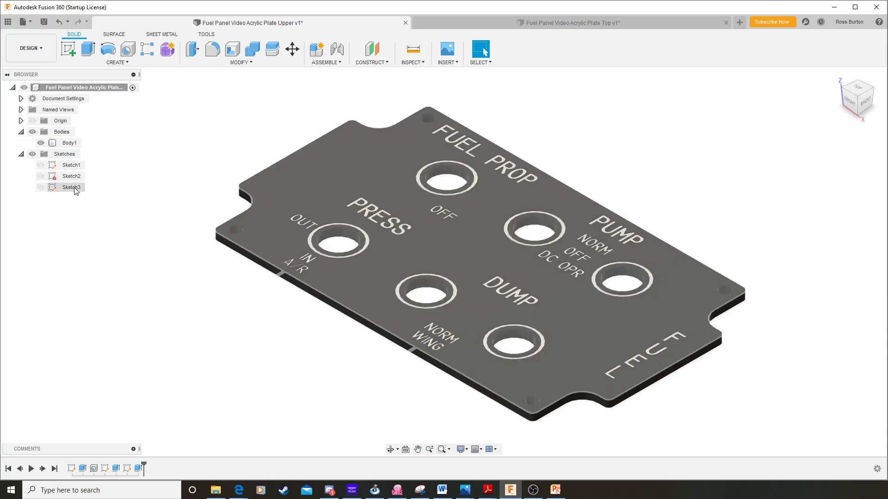
# Open Sketch3 for editing from the label text.
pyautogui.rightClick(76, 190)
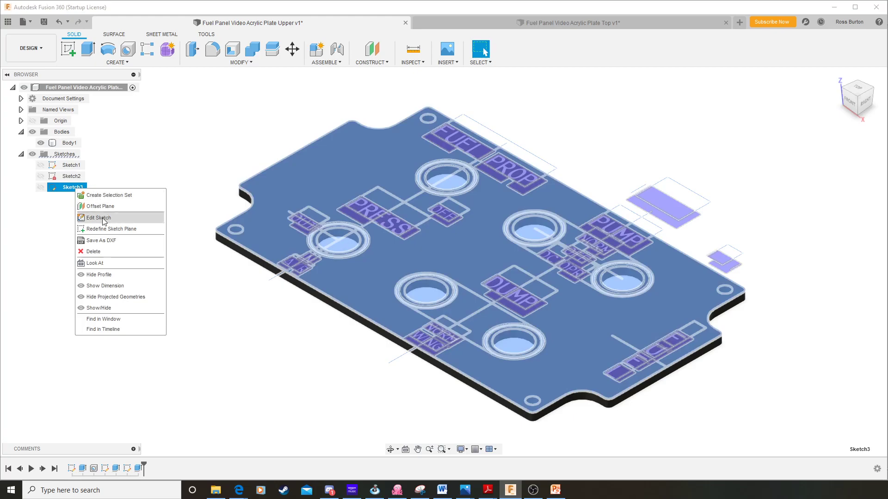
pyautogui.press('Escape')
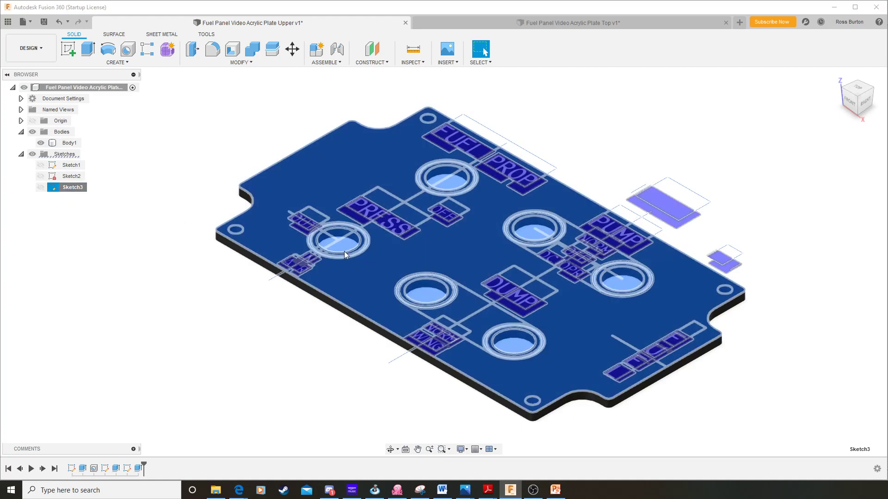
pyautogui.doubleClick(400, 277)
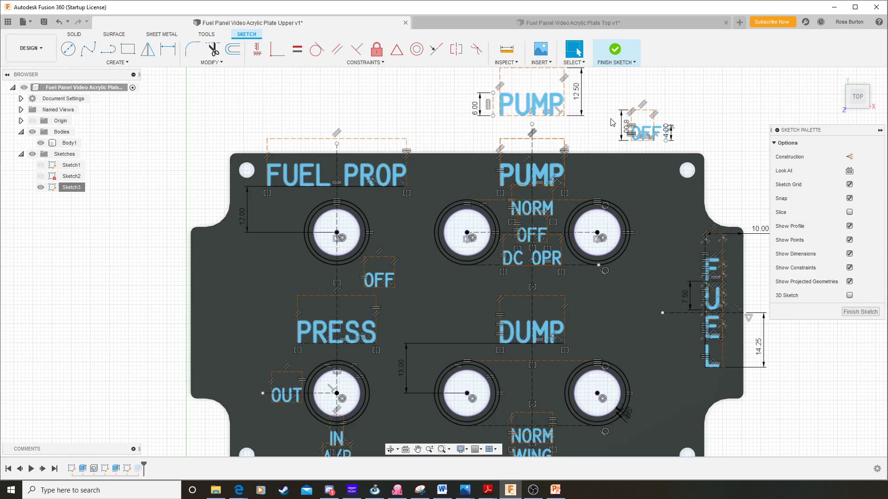
# Zoom in and out to inspect the label text and dimensions on the plate.
pyautogui.scroll(3, 525, 125)
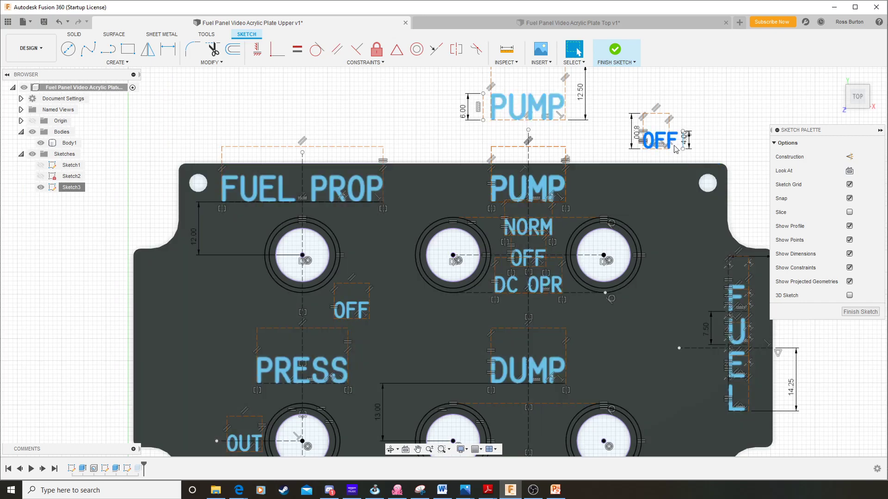
pyautogui.scroll(3, 676, 149)
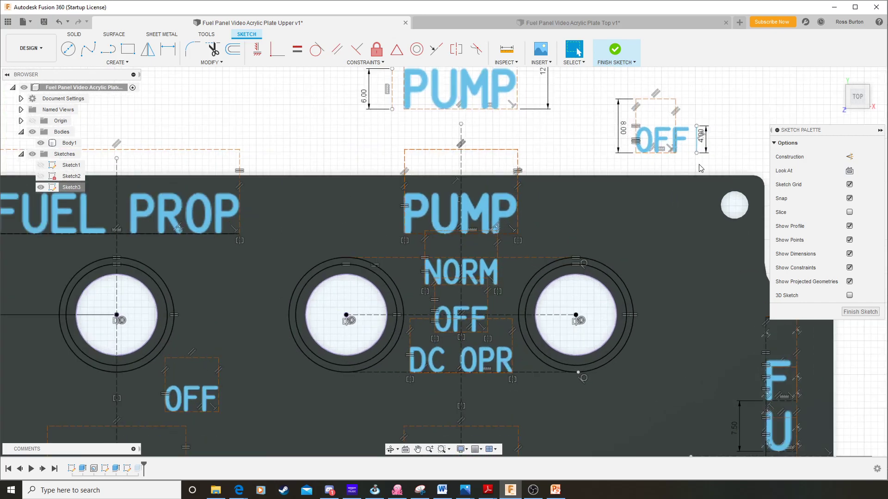
pyautogui.scroll(-2, 707, 153)
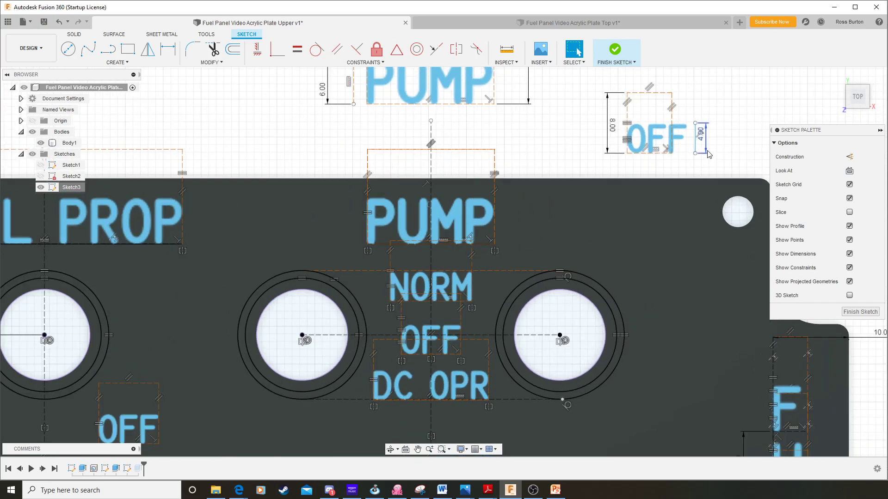
pyautogui.scroll(3, 422, 115)
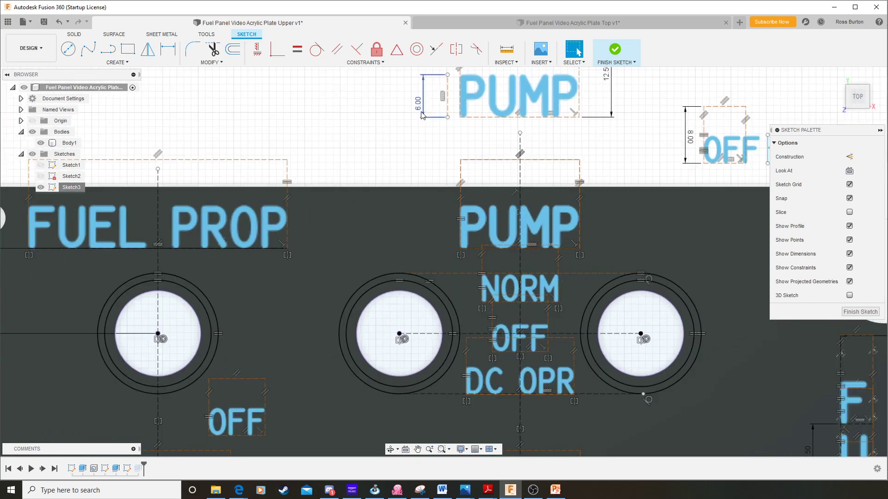
pyautogui.scroll(-5, 399, 190)
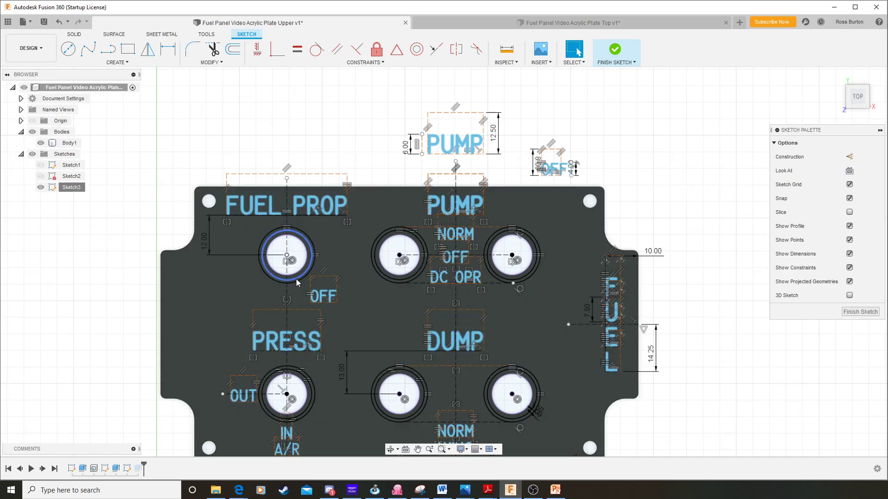
pyautogui.scroll(2, 297, 272)
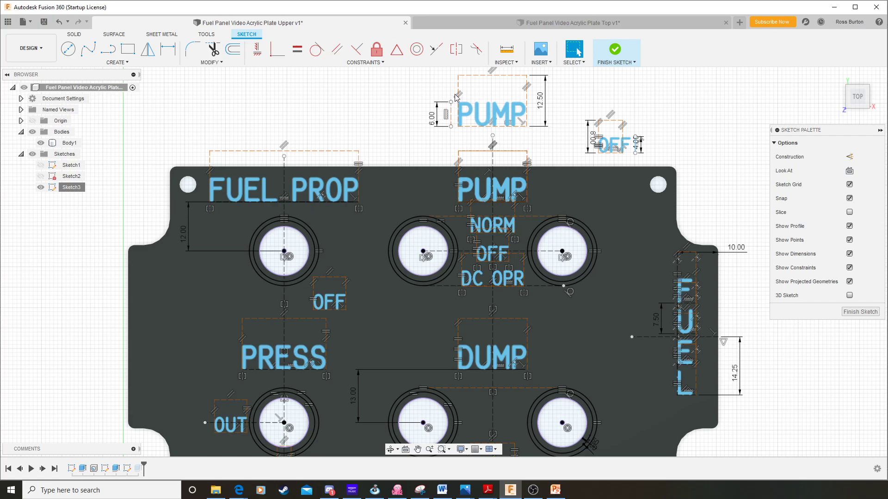
pyautogui.scroll(-1, 458, 265)
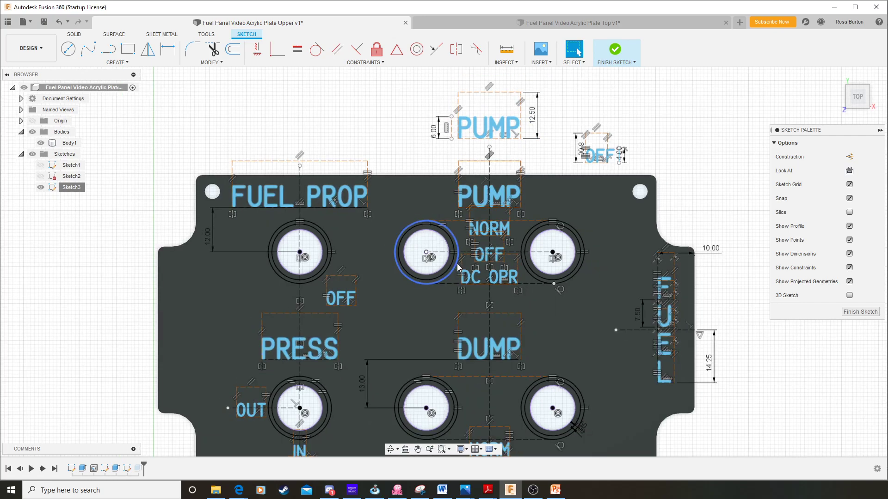
pyautogui.scroll(4, 489, 263)
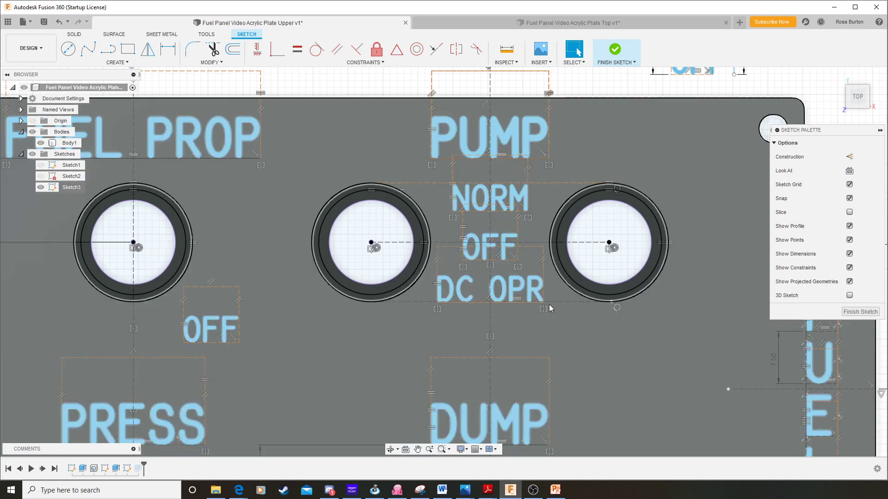
pyautogui.scroll(-2, 526, 290)
pyautogui.scroll(-2, 525, 289)
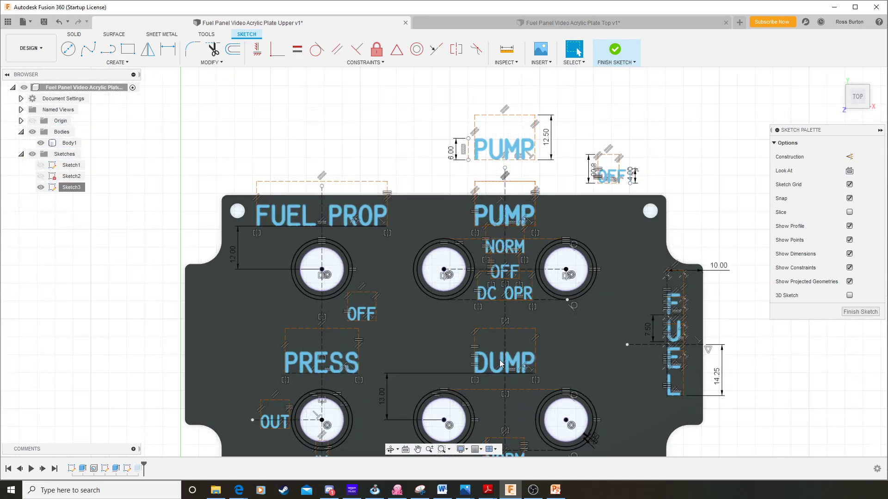
pyautogui.scroll(1, 497, 363)
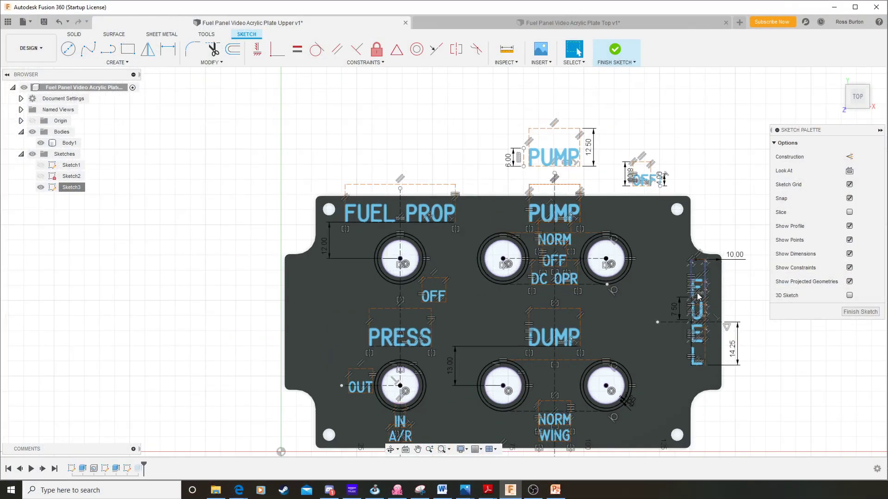
pyautogui.scroll(3, 708, 343)
pyautogui.scroll(2, 708, 342)
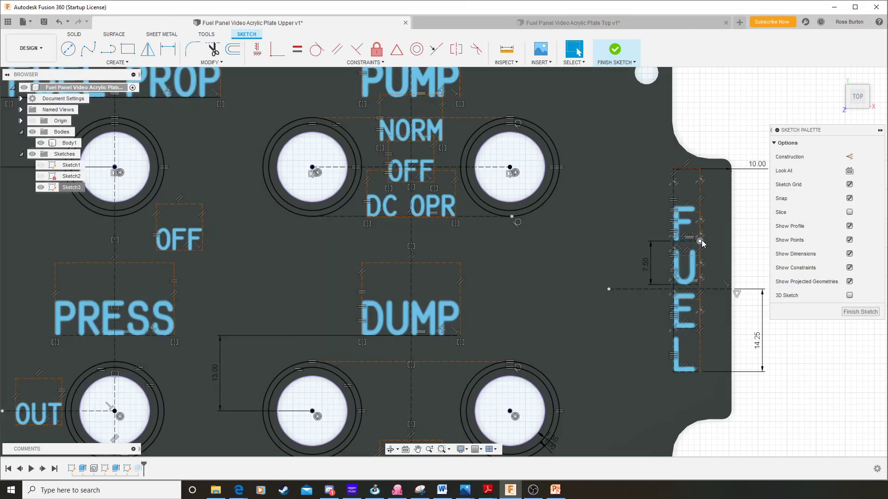
pyautogui.scroll(1, 695, 241)
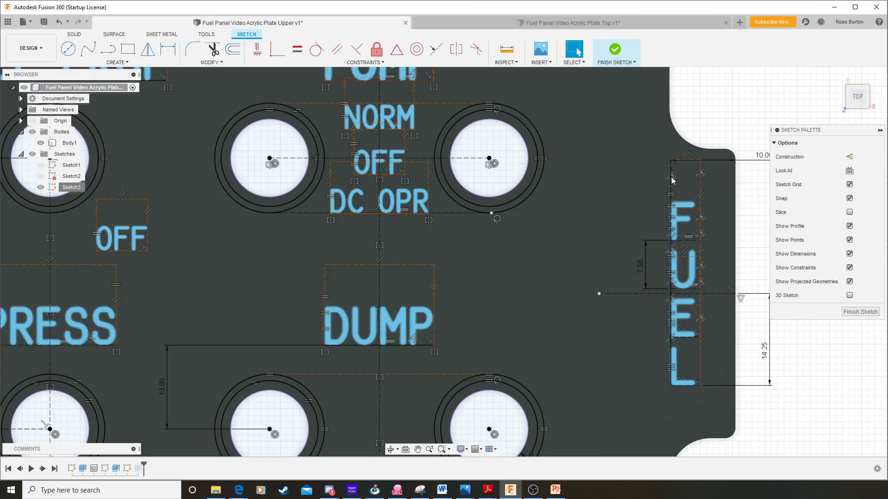
pyautogui.scroll(-2, 693, 338)
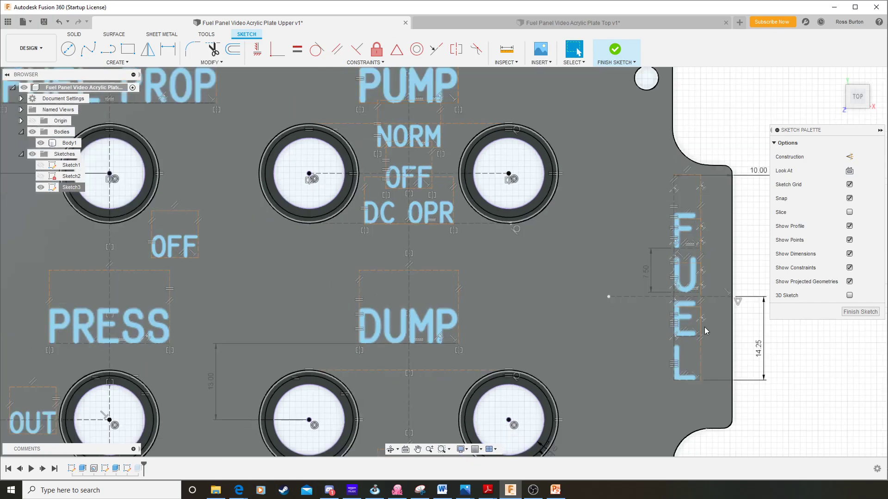
pyautogui.scroll(-3, 692, 338)
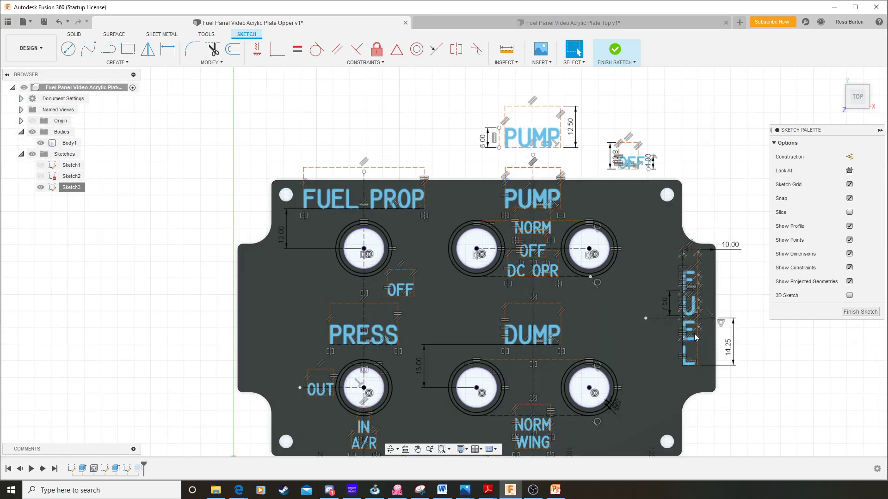
pyautogui.scroll(-2, 696, 372)
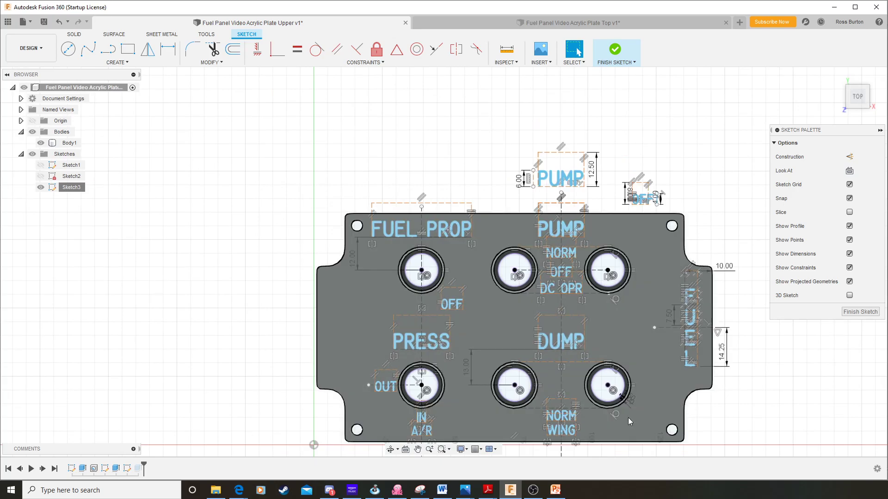
pyautogui.scroll(-1, 370, 404)
pyautogui.scroll(2, 483, 231)
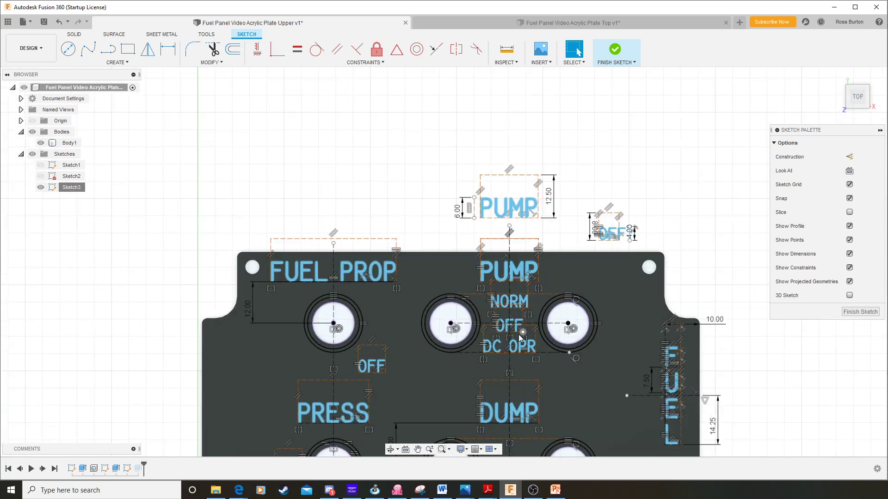
pyautogui.scroll(-3, 639, 214)
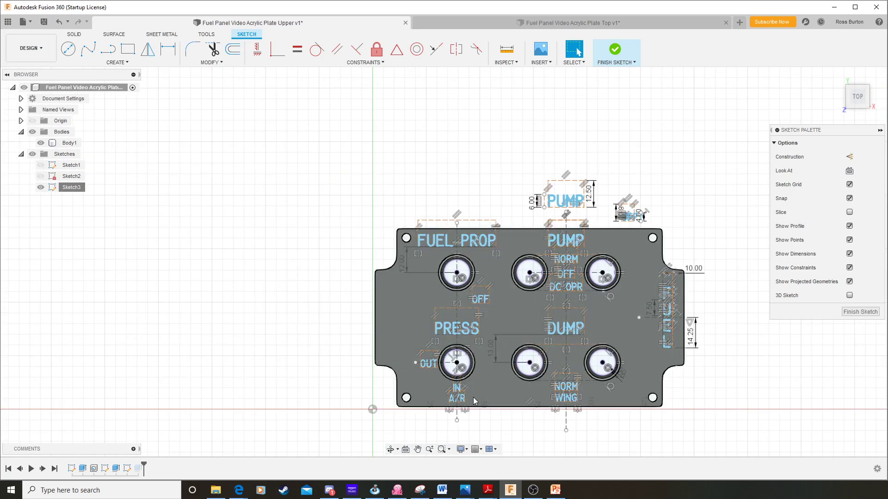
pyautogui.scroll(-1, 647, 276)
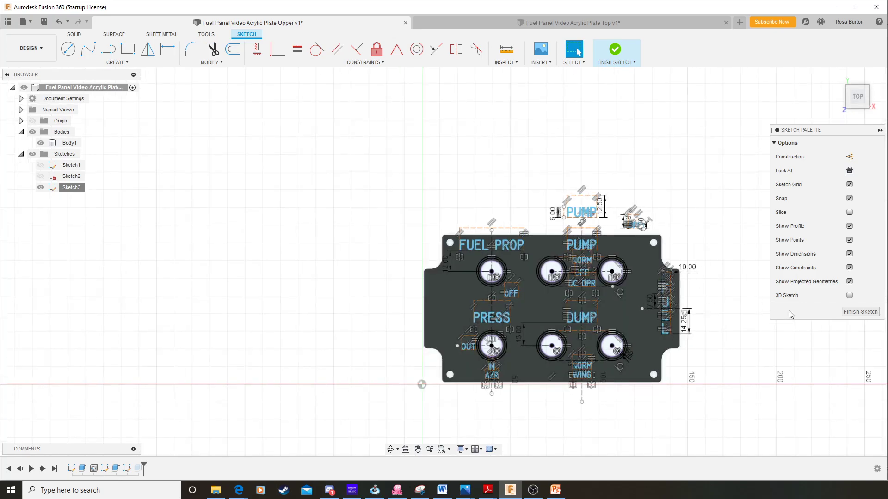
# Finish Sketch3, return to the Home view, and review the top face's appearance settings.
pyautogui.click(859, 312)
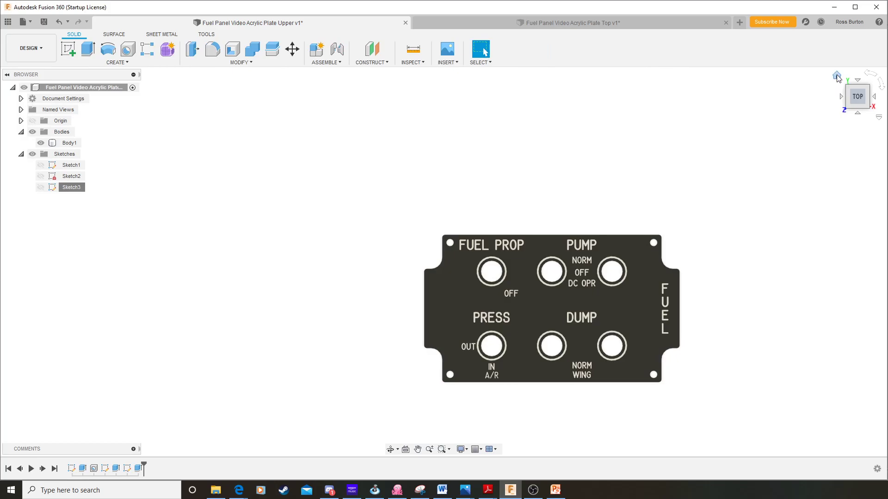
pyautogui.click(836, 76)
pyautogui.click(529, 313)
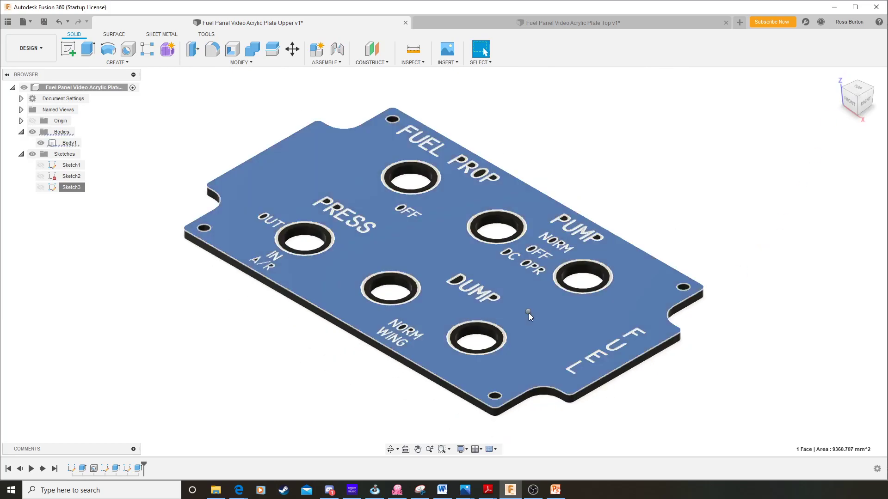
pyautogui.moveTo(558, 338); pyautogui.dragTo(559, 338, button='right')
pyautogui.click(566, 321)
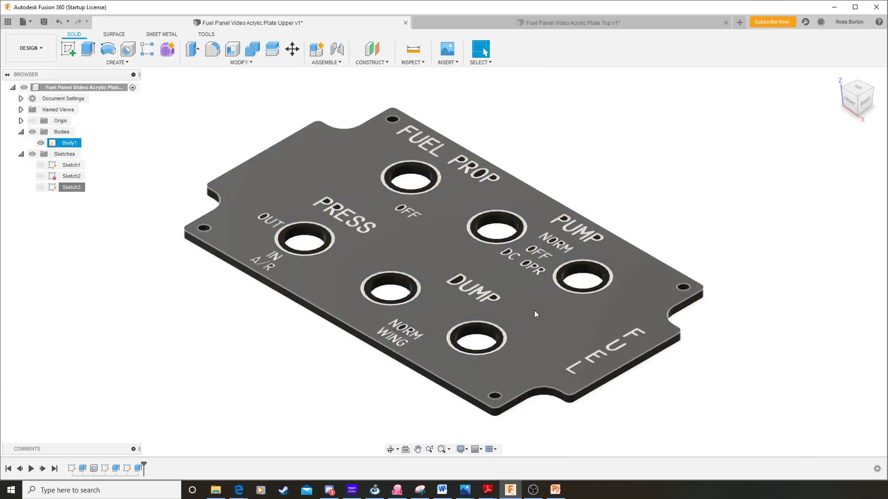
pyautogui.rightClick(534, 310)
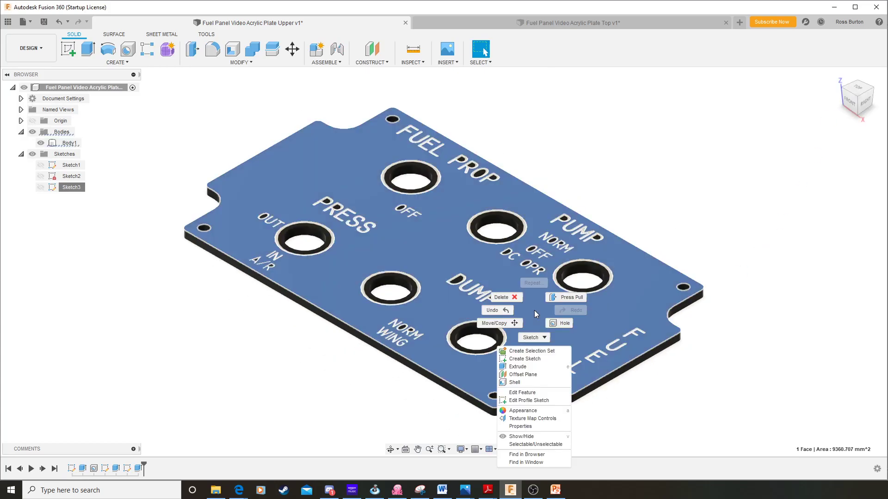
pyautogui.click(546, 412)
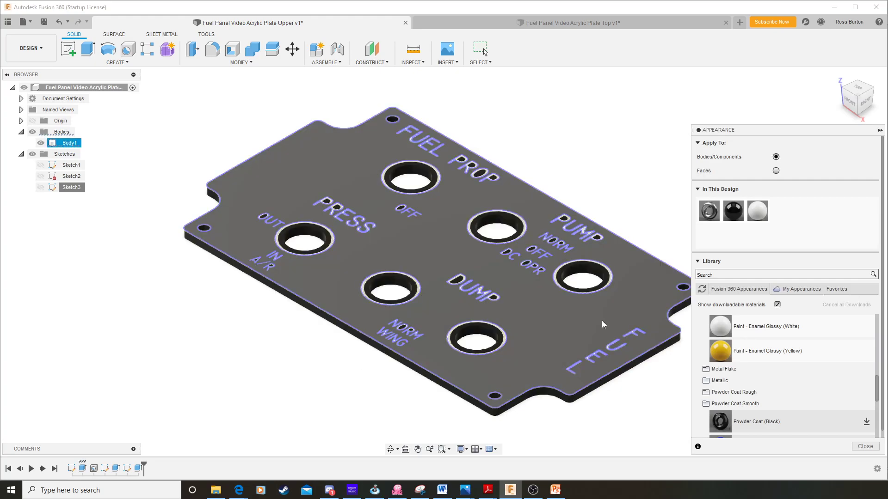
pyautogui.press('Escape')
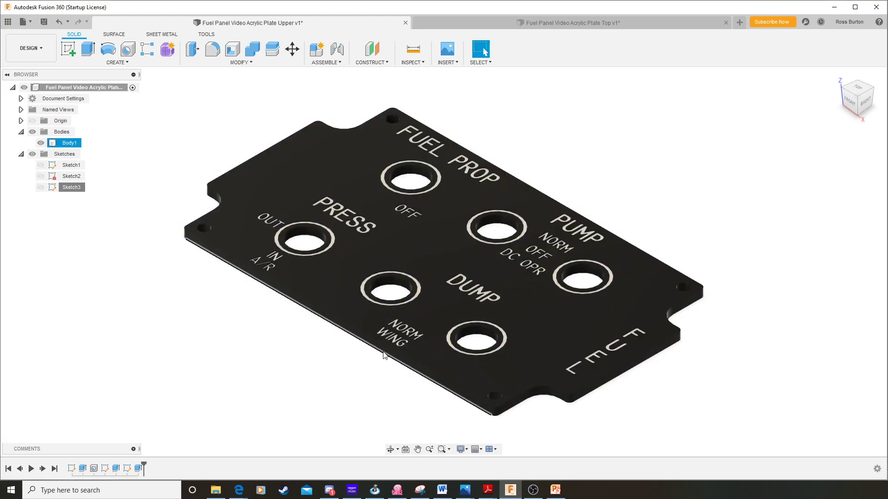
pyautogui.scroll(4, 400, 317)
pyautogui.scroll(2, 400, 318)
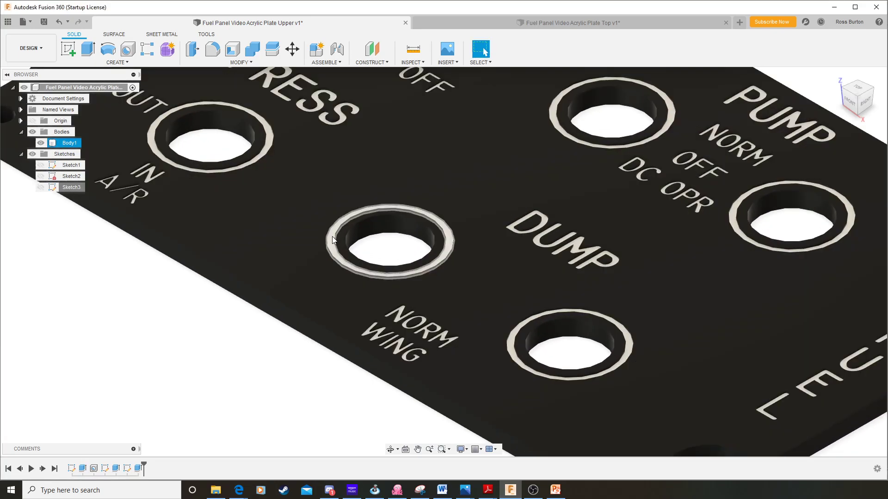
pyautogui.scroll(-6, 236, 373)
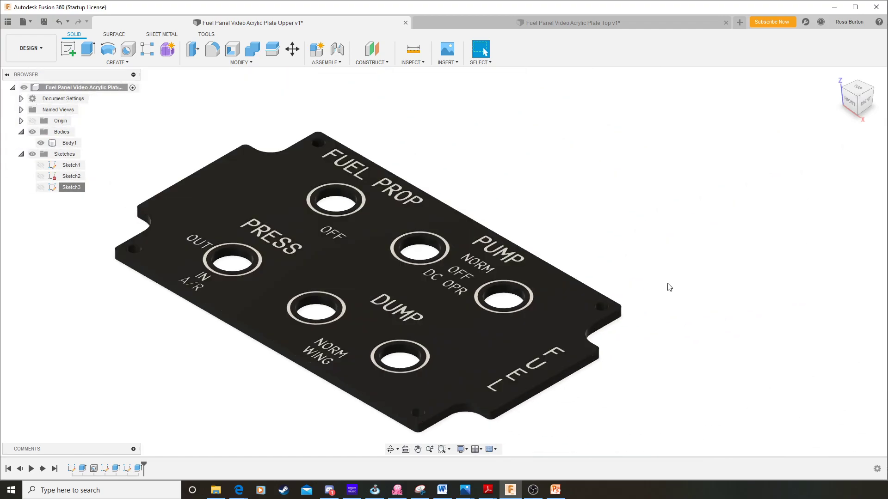
pyautogui.scroll(1, 328, 359)
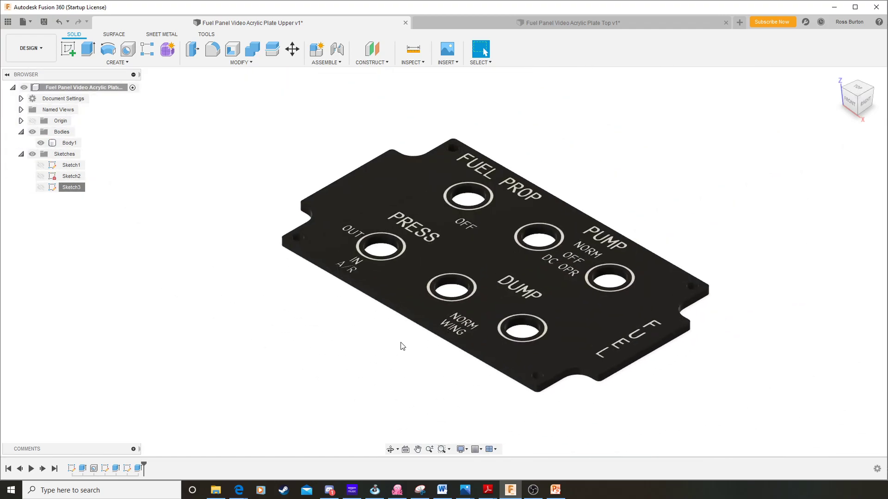